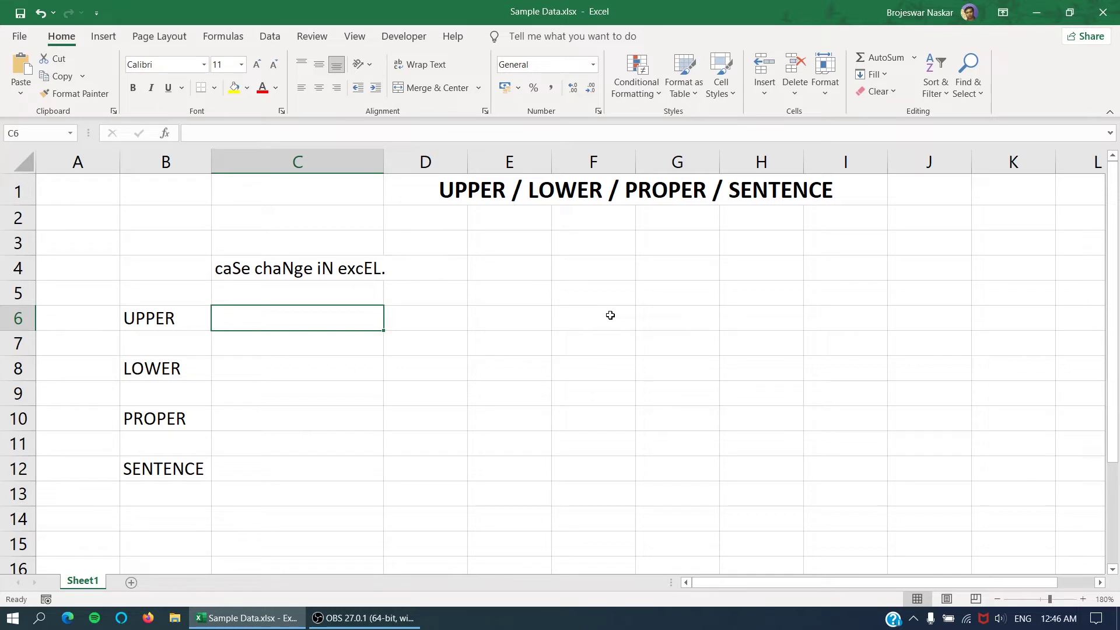
Step: Drag column C wider so the C4 sentence fits, then move to cell C6
key("Down")
key("Down")
key("Down")
key("Down")
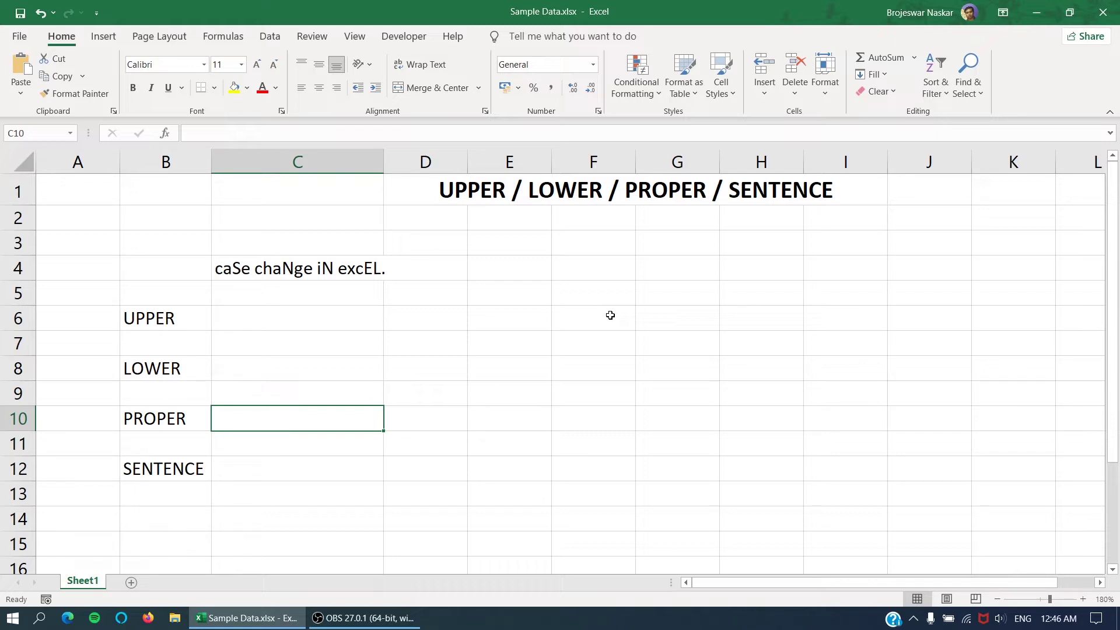
key("Up")
key("Up")
key("Up")
key("Up")
key("Up")
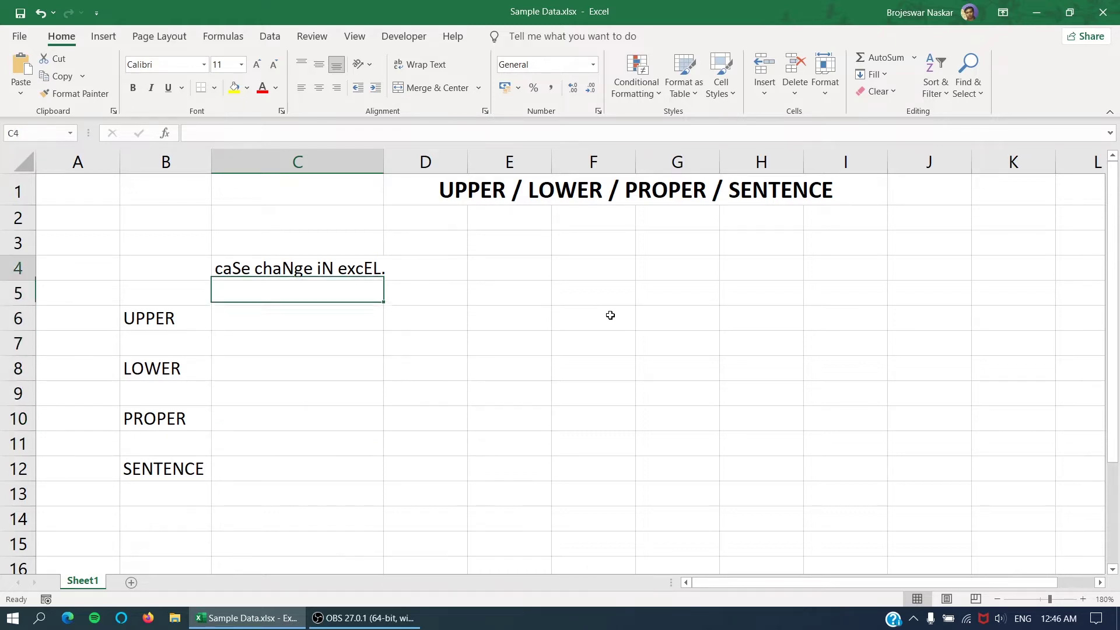
key("Up")
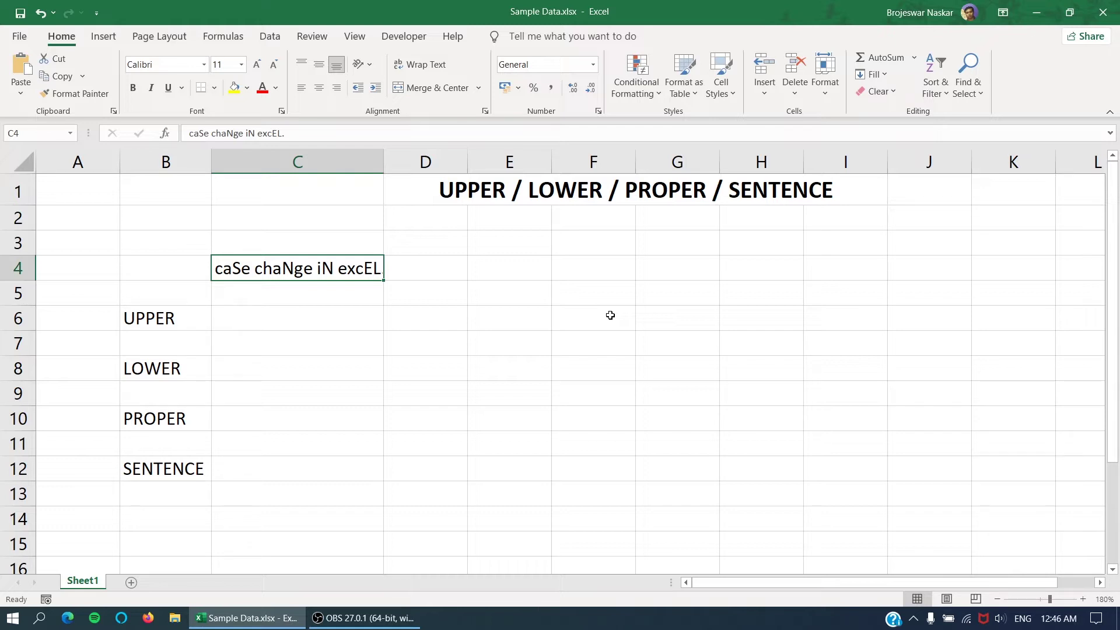
left_click(378, 195)
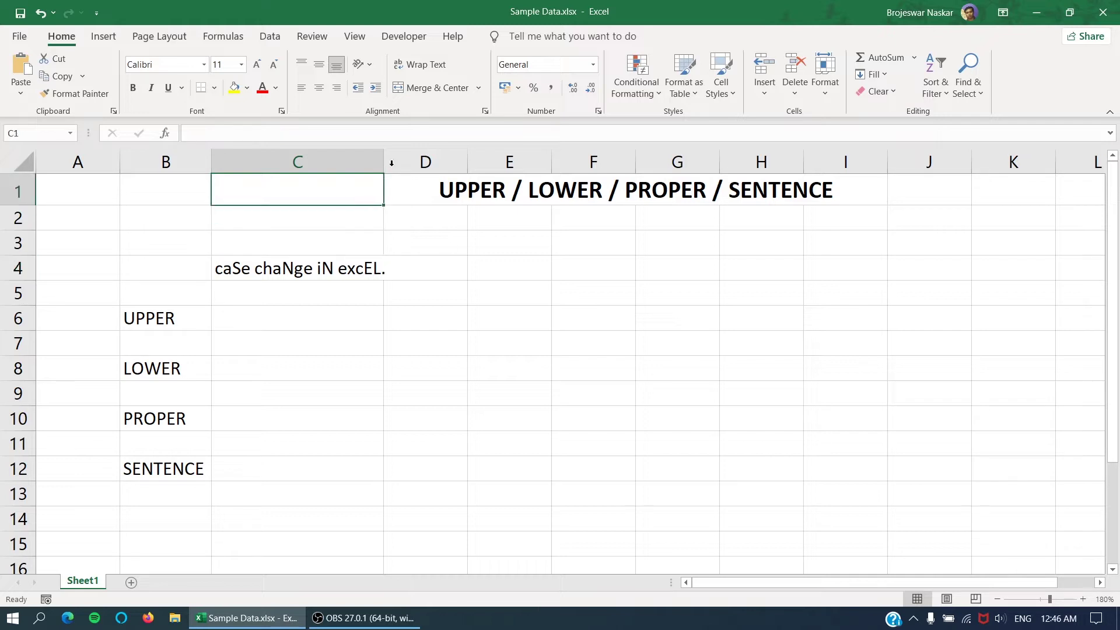
left_click_drag(384, 163, 405, 165)
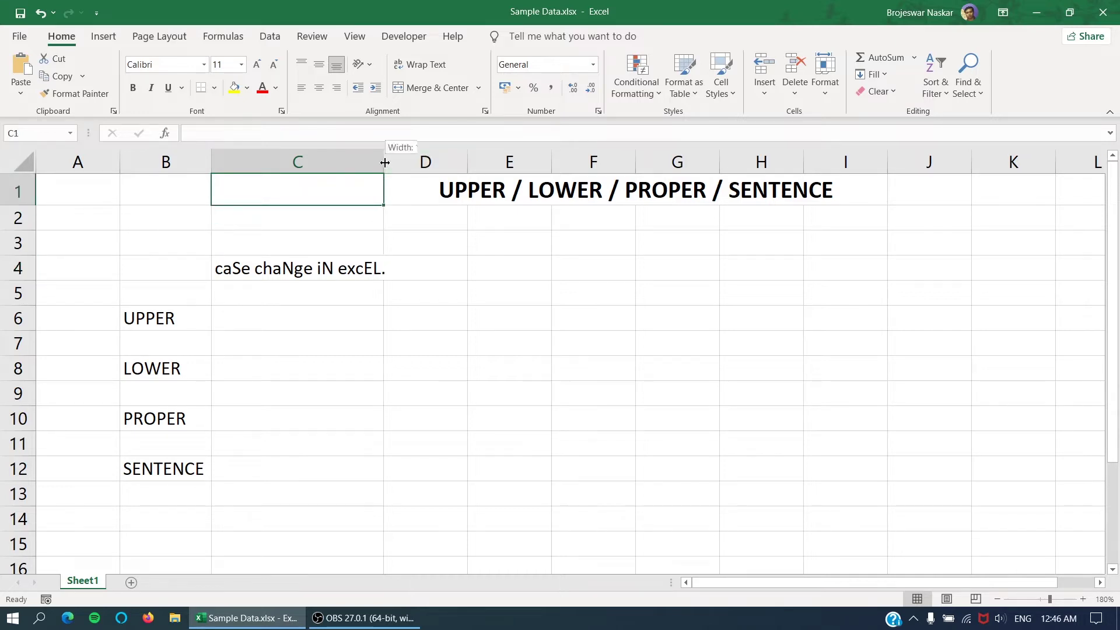
left_click(291, 291)
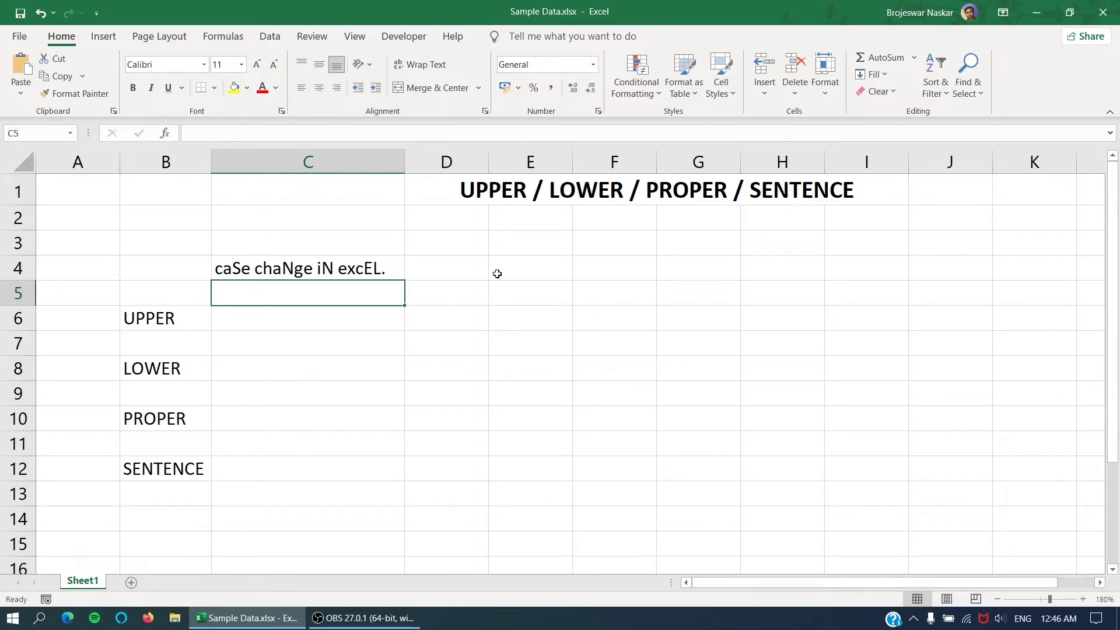
key("Down")
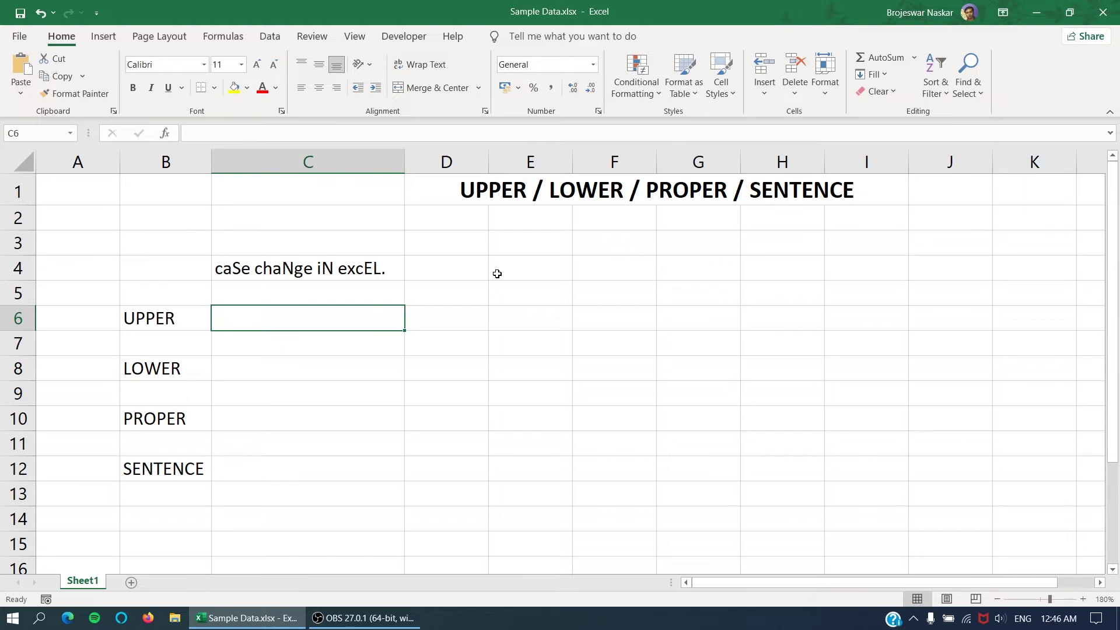
Step: Enter =UPPER(C4) in C6 so it shows 'CASE CHANGE IN EXCEL.'
type("=")
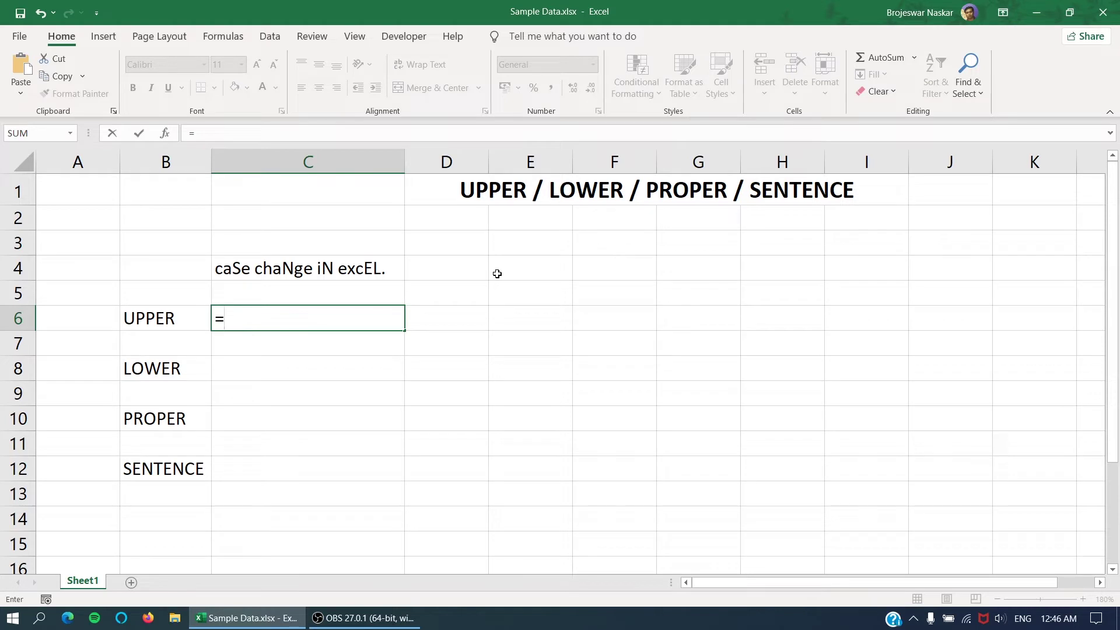
type("upper")
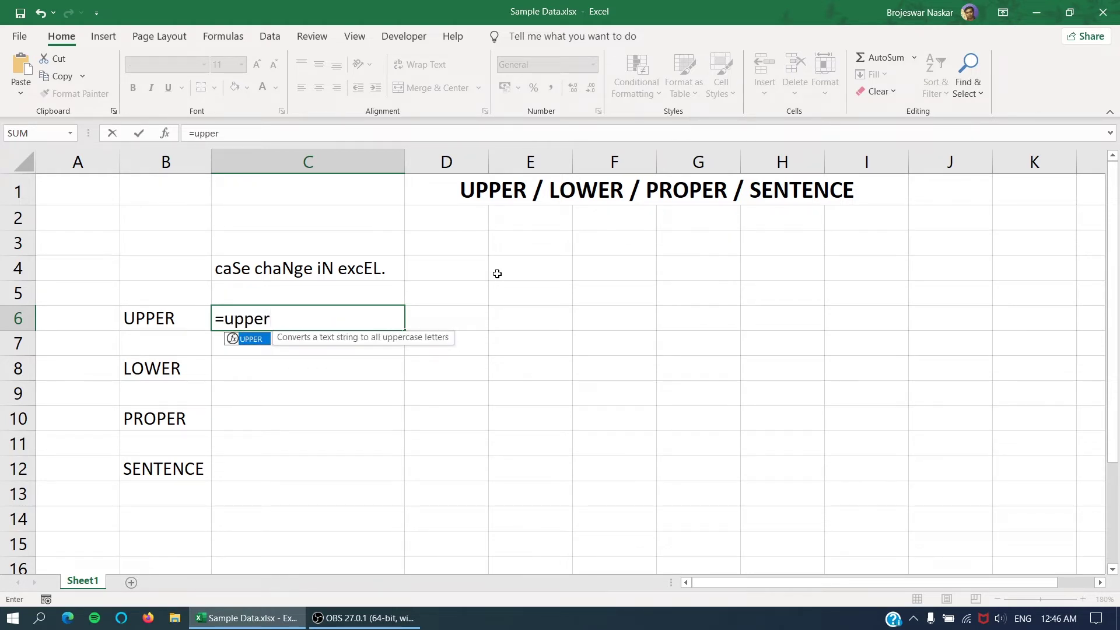
type("(")
key("Up")
key("Up")
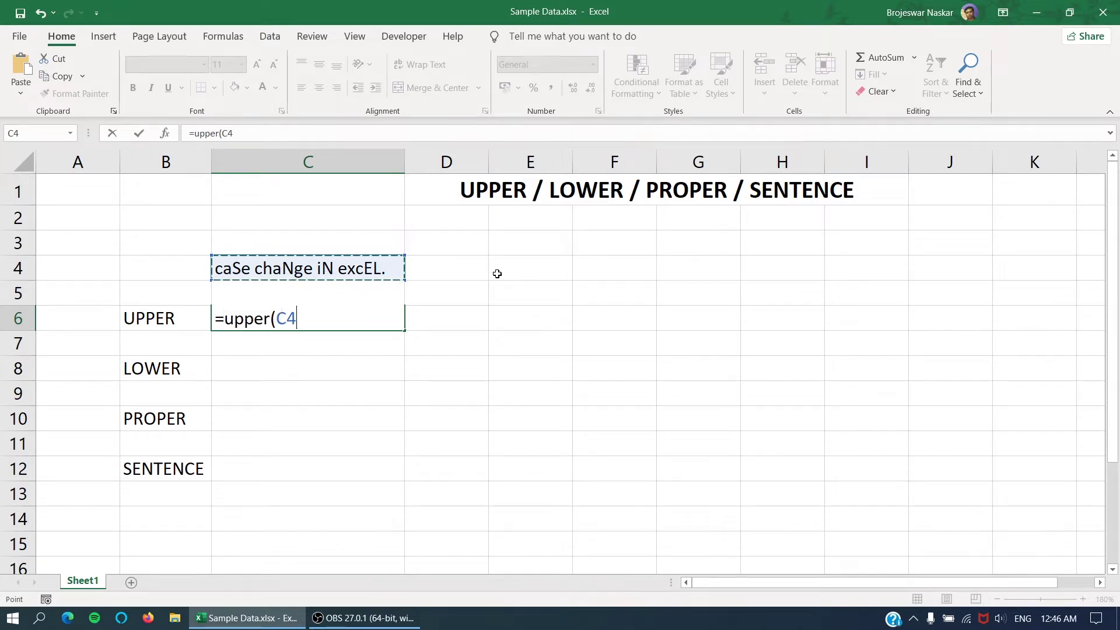
key("Return")
key("Up")
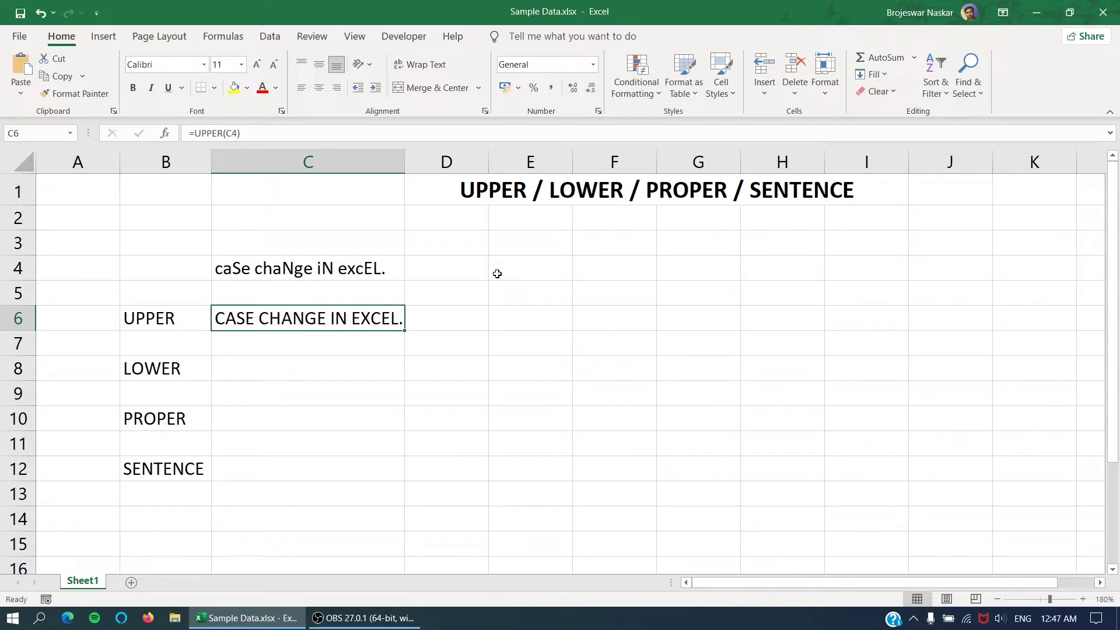
key("Down")
key("Down")
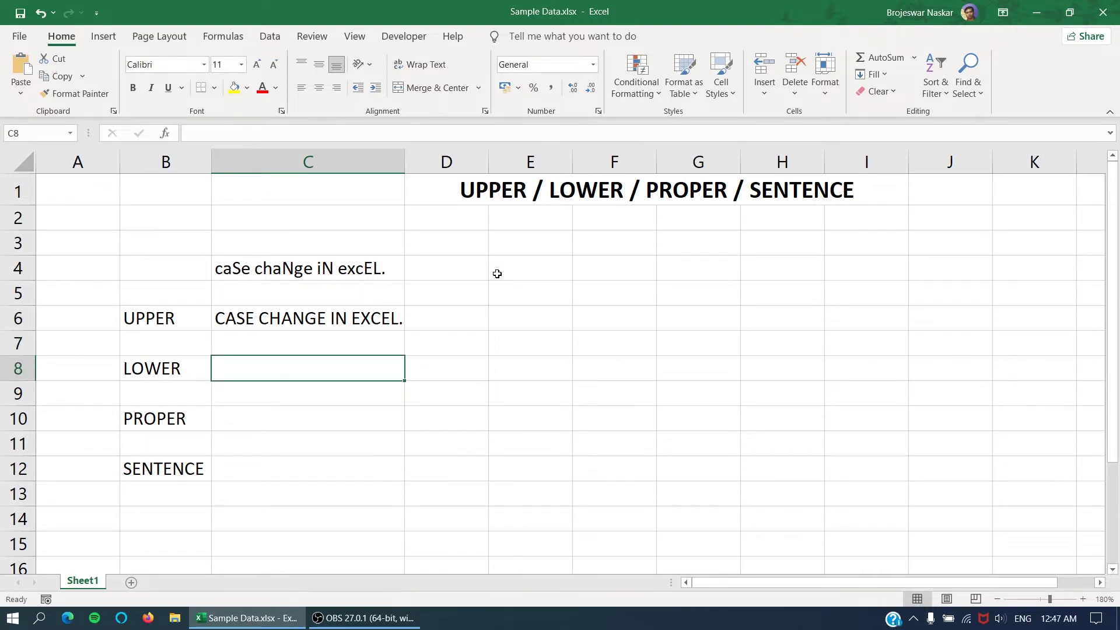
Step: Enter =LOWER(C4) in C8 so it shows 'case change in excel.'
type("=lo")
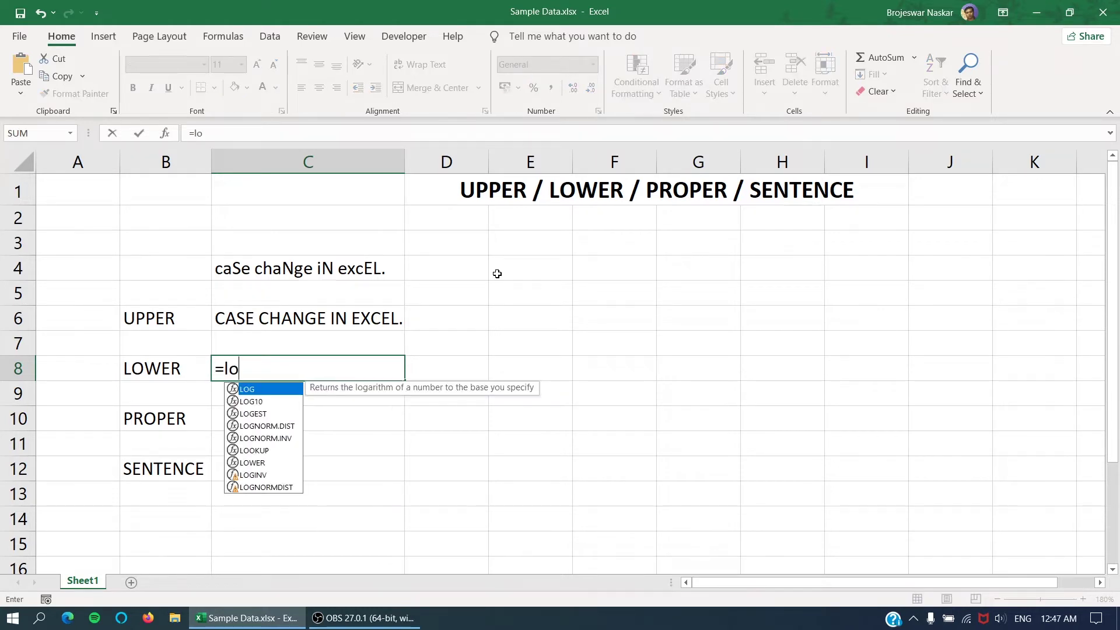
type("wer")
key("Tab")
key("Up")
key("Up")
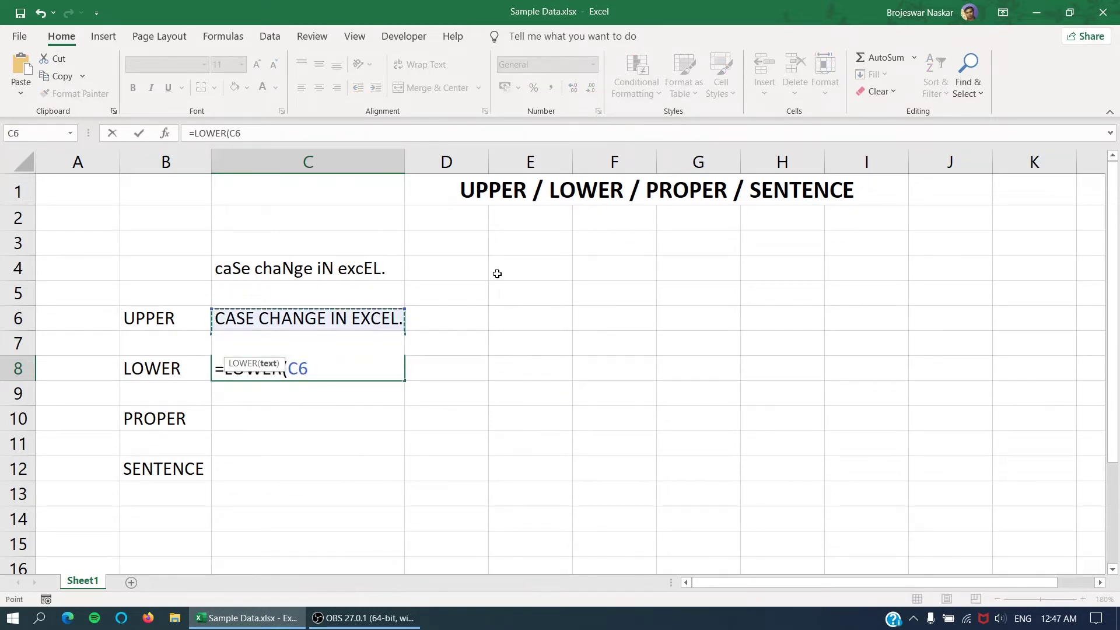
key("Up")
key("Up")
type(")")
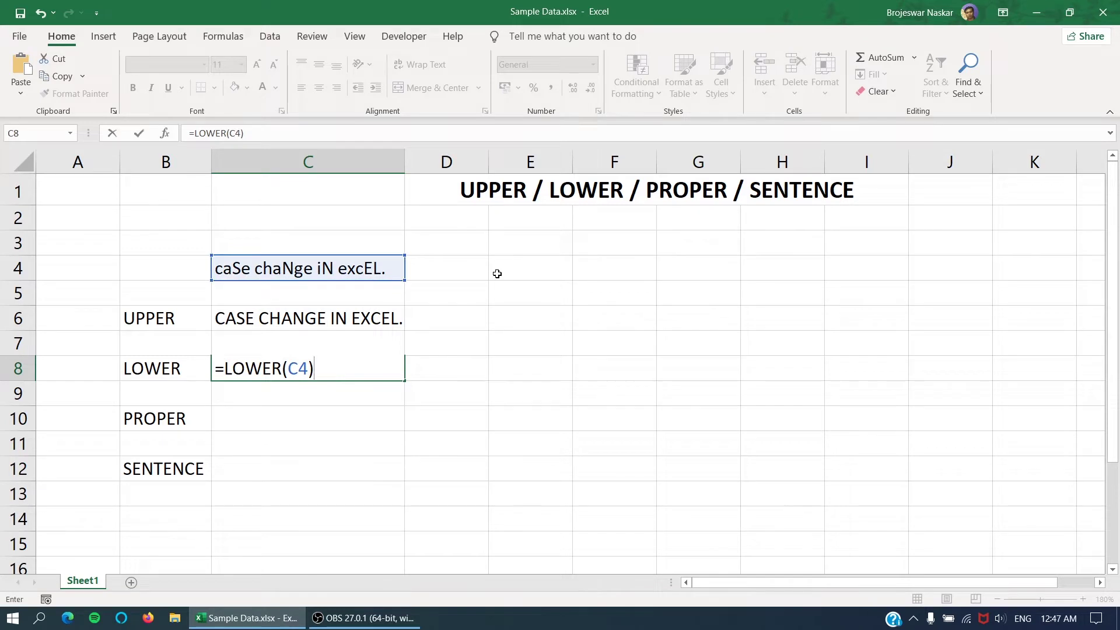
key("Return")
key("Up")
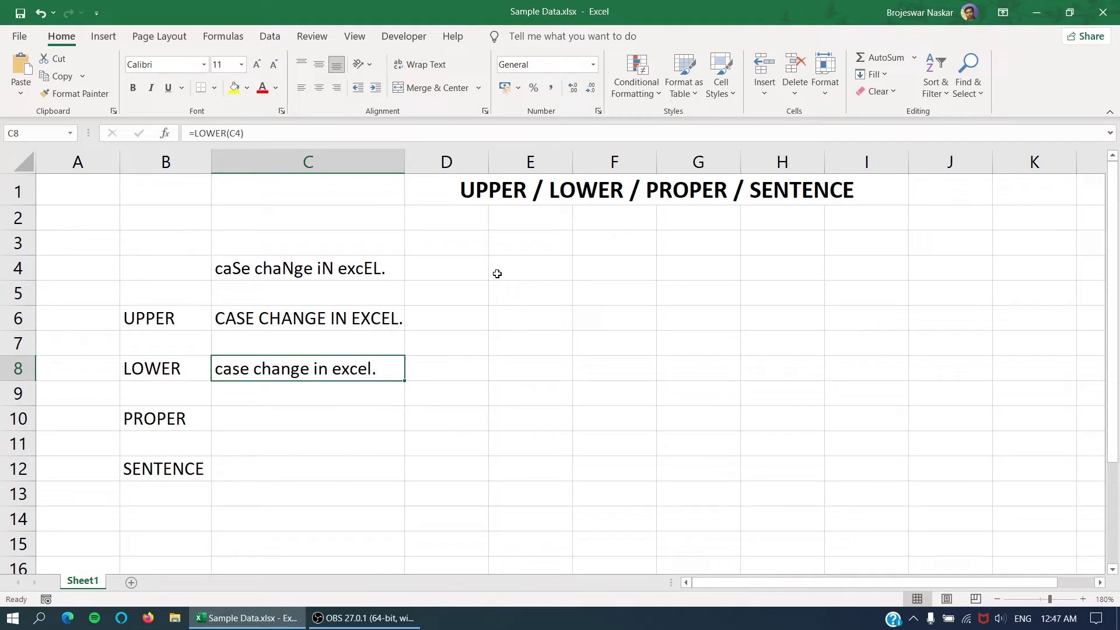
key("Down")
key("Down")
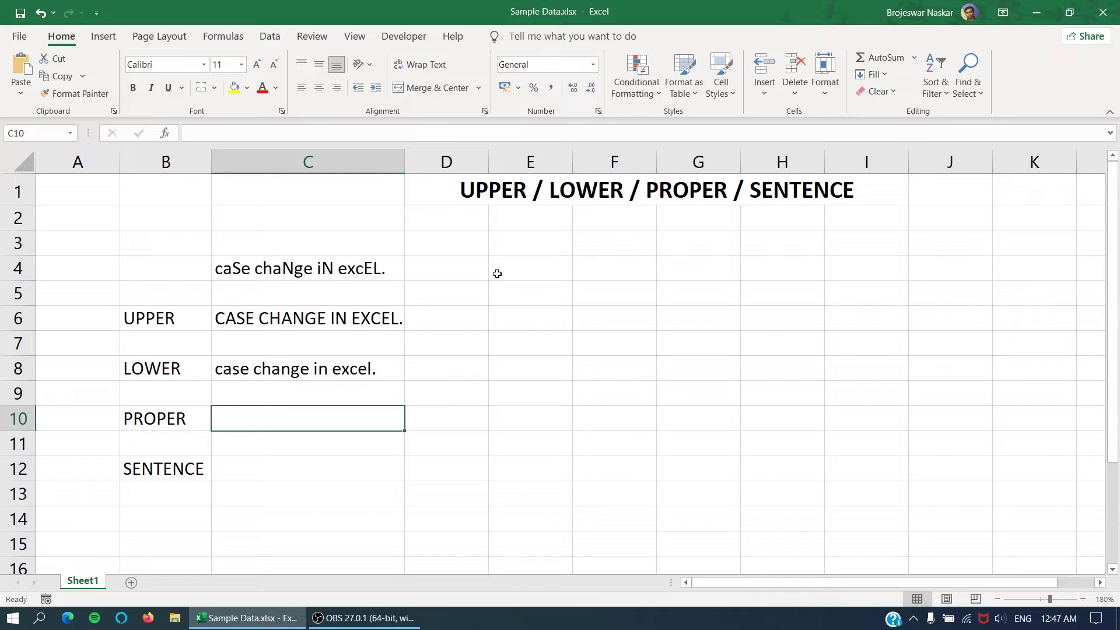
Step: Enter =PROPER(C4) in C10 so it shows 'Case Change In Excel.'
type("=")
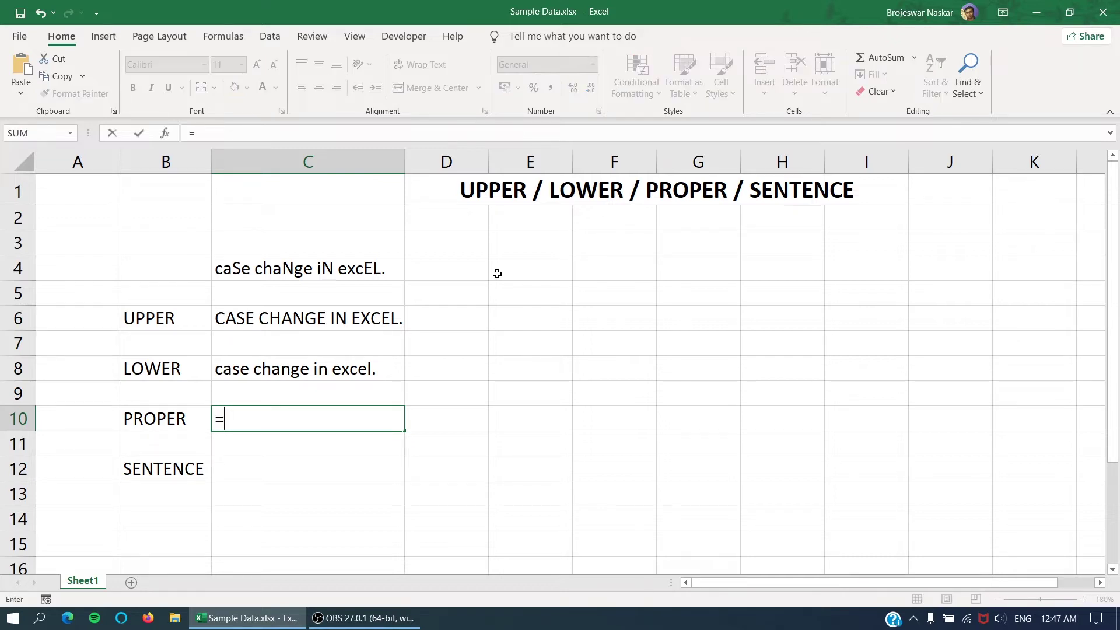
type("pro")
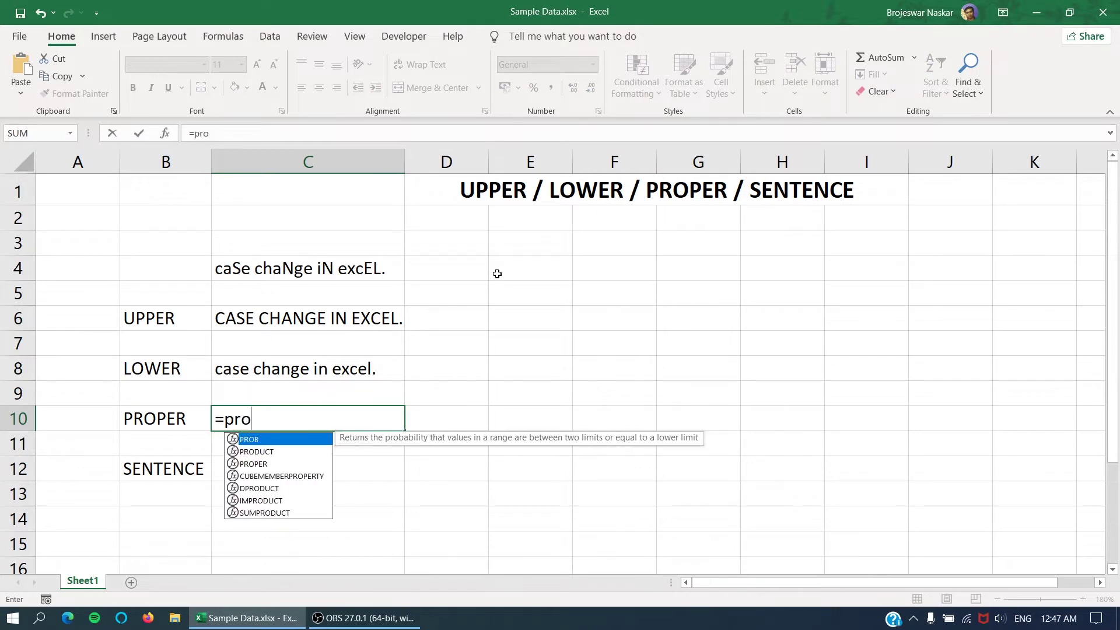
type("er")
key("BackSpace")
key("BackSpace")
type("per")
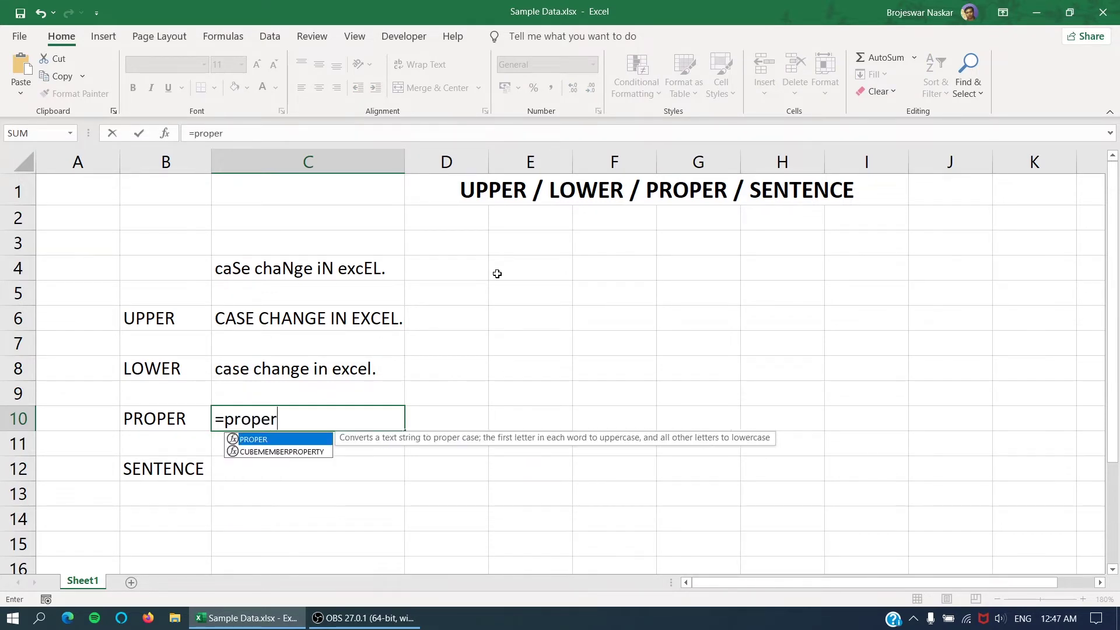
type("(")
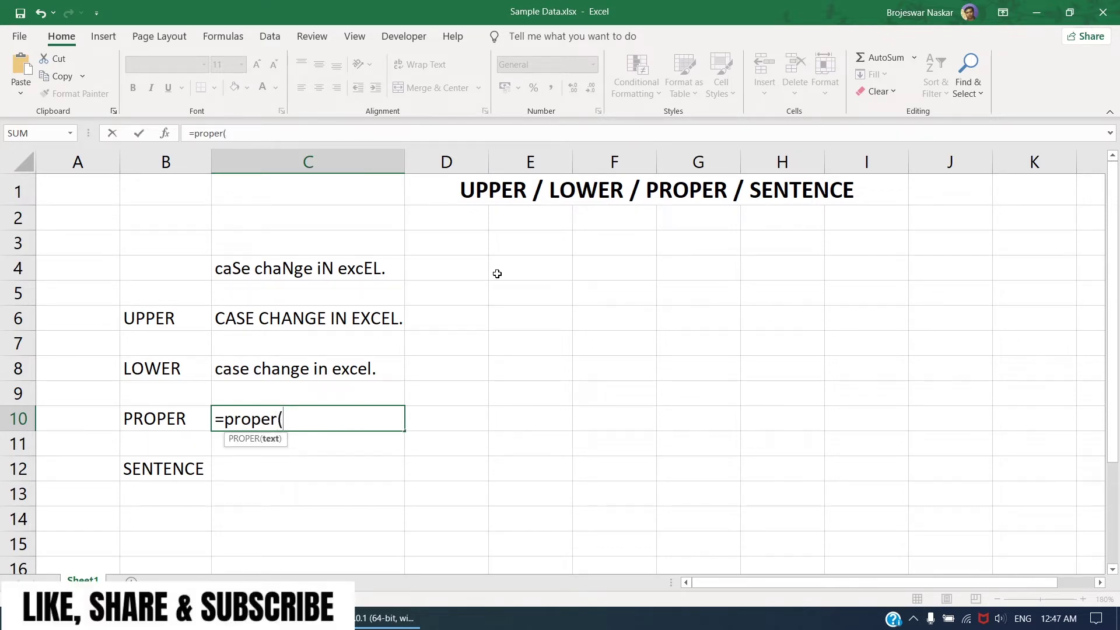
key("Up")
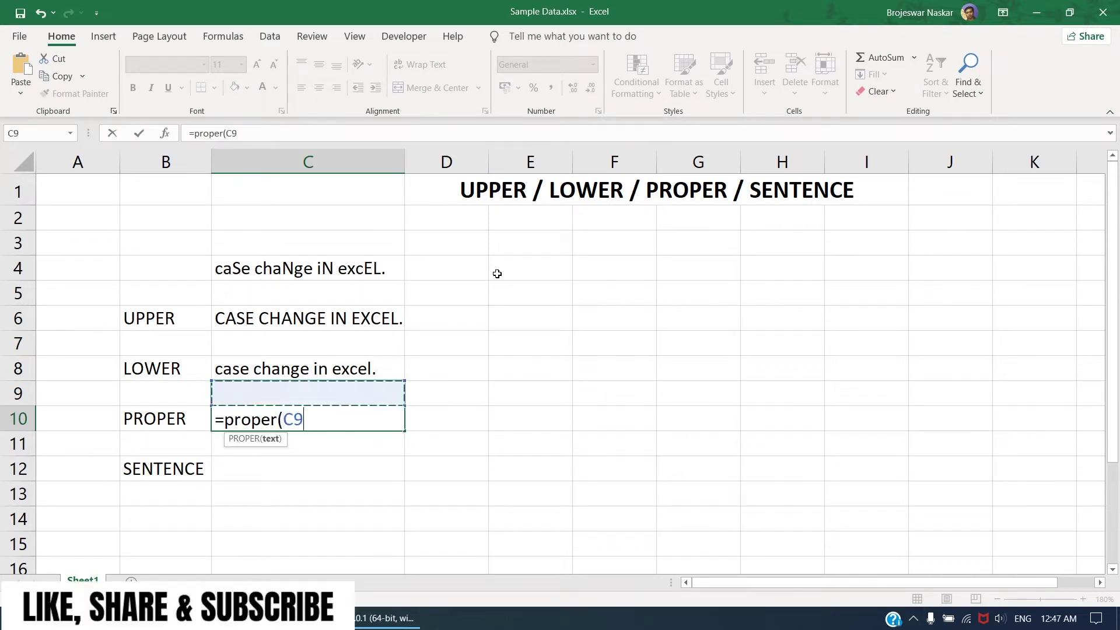
key("Up")
key("Up")
key("Up")
key("Up")
key("Up")
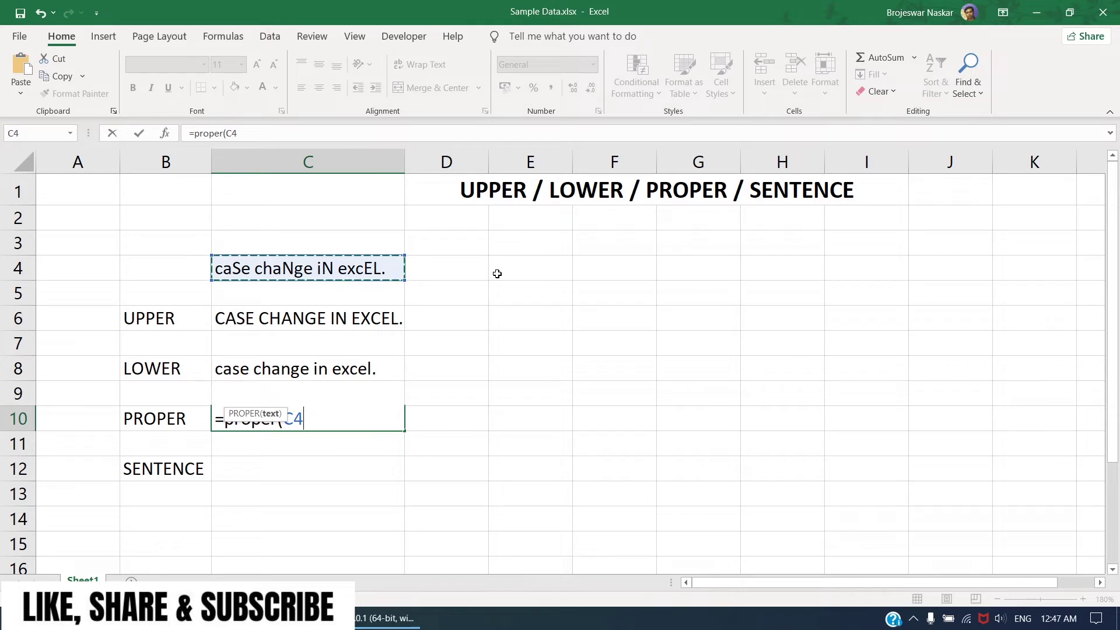
type(")")
key("Return")
key("Up")
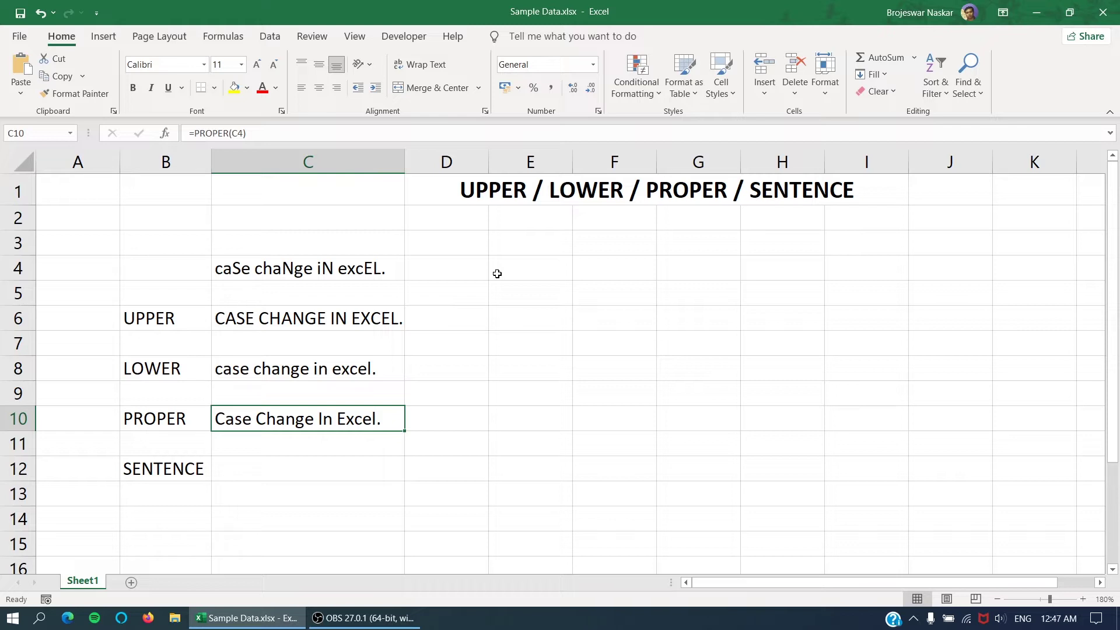
key("Down")
key("Down")
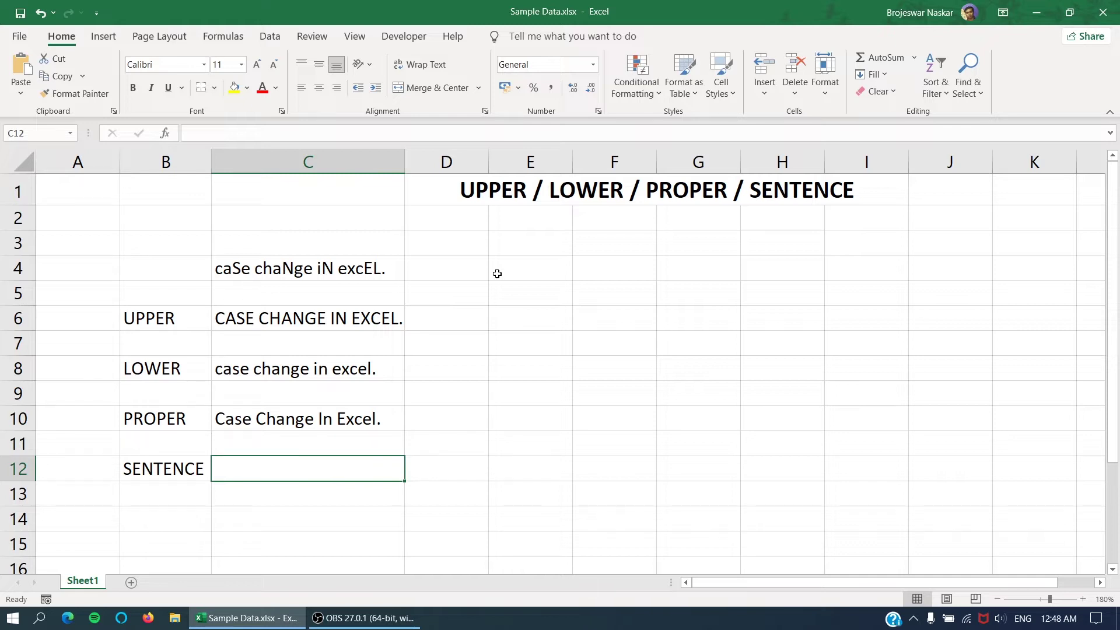
type("=")
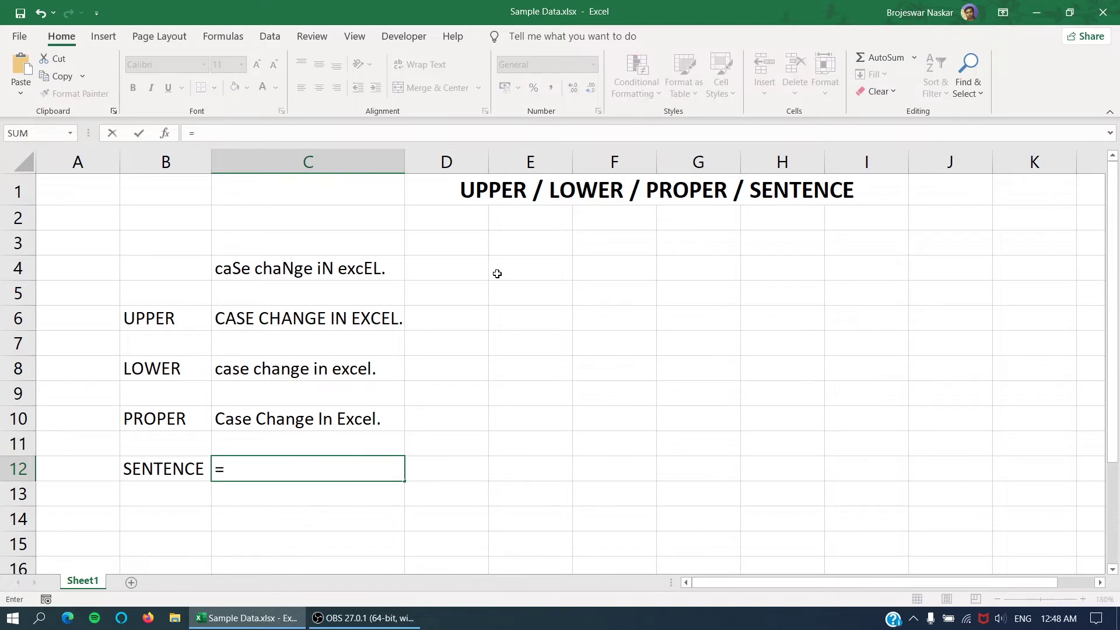
type("sente")
key("Escape")
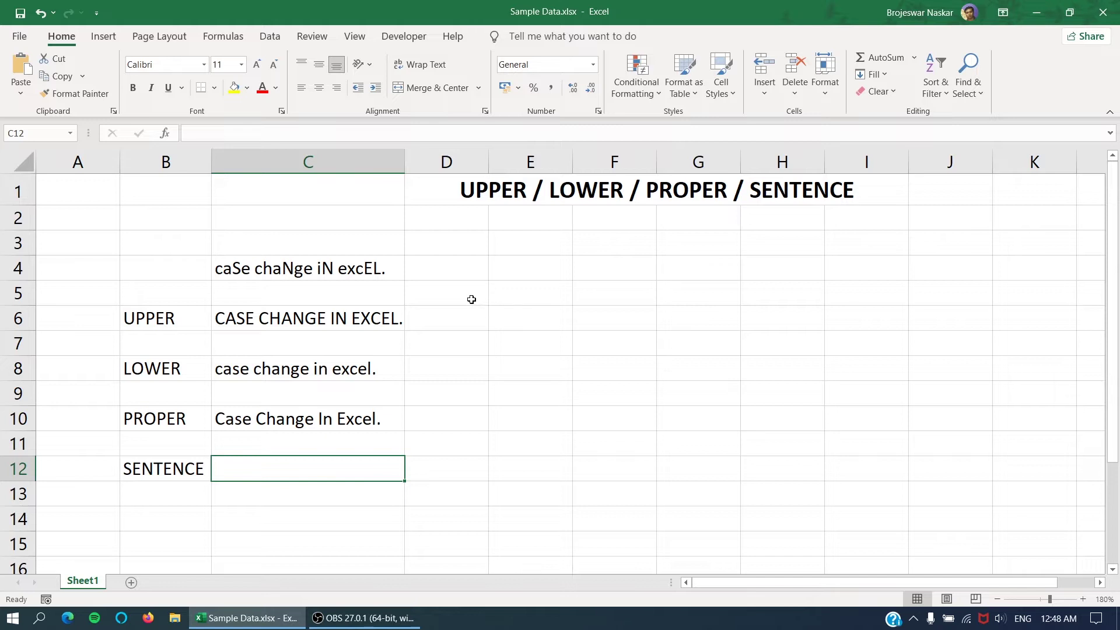
Step: Select the sentence text in C4, then leave the cell without changing it
left_click(391, 268)
double_click(391, 268)
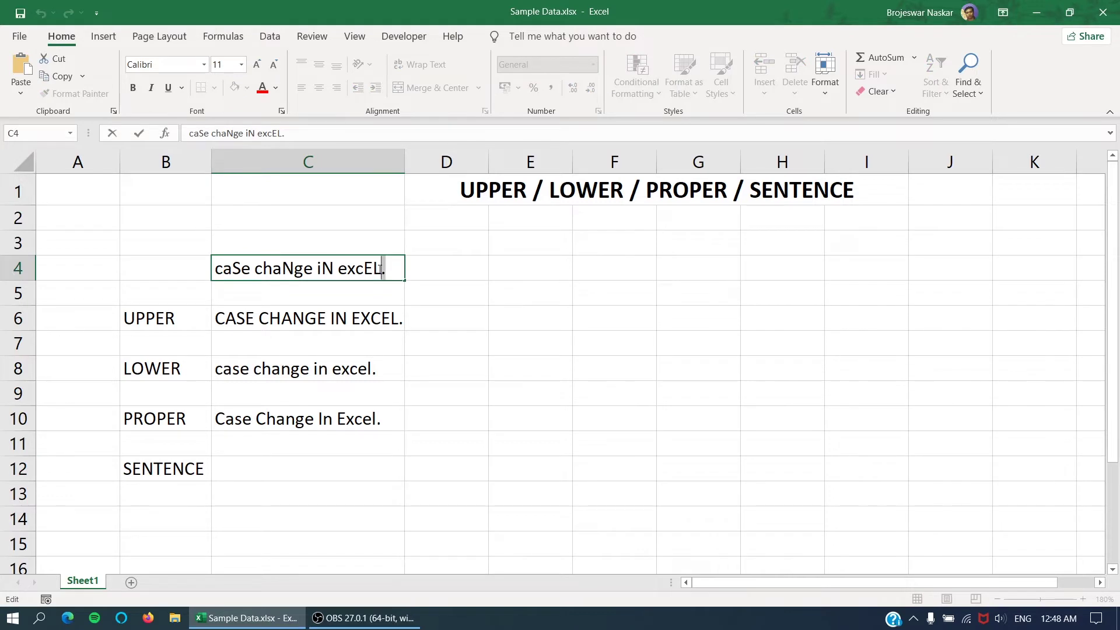
left_click_drag(391, 268, 201, 269)
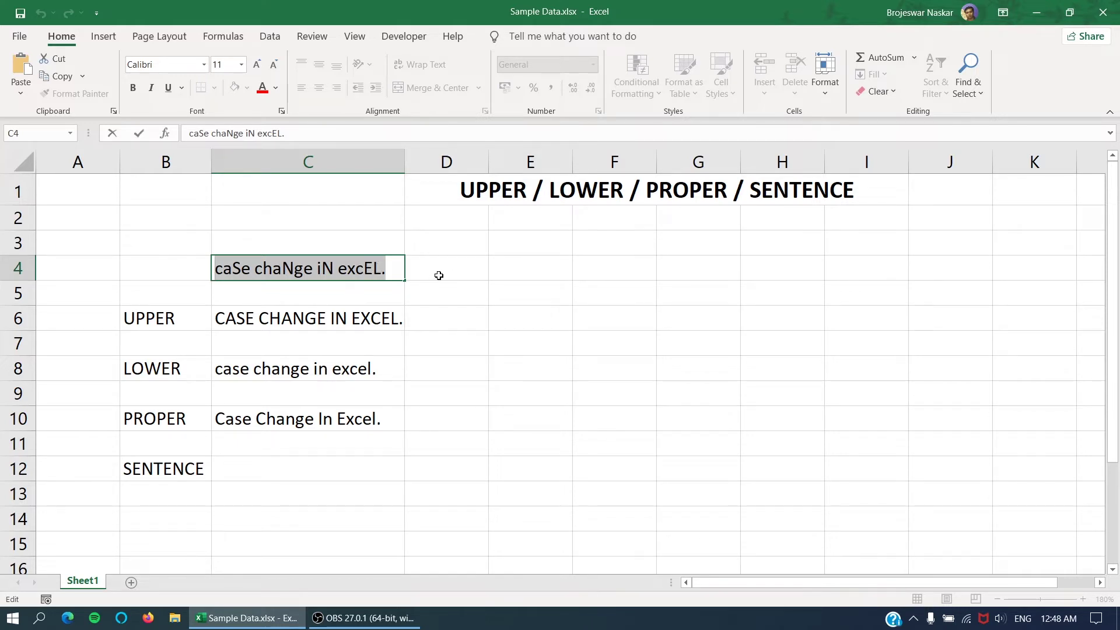
key("Escape")
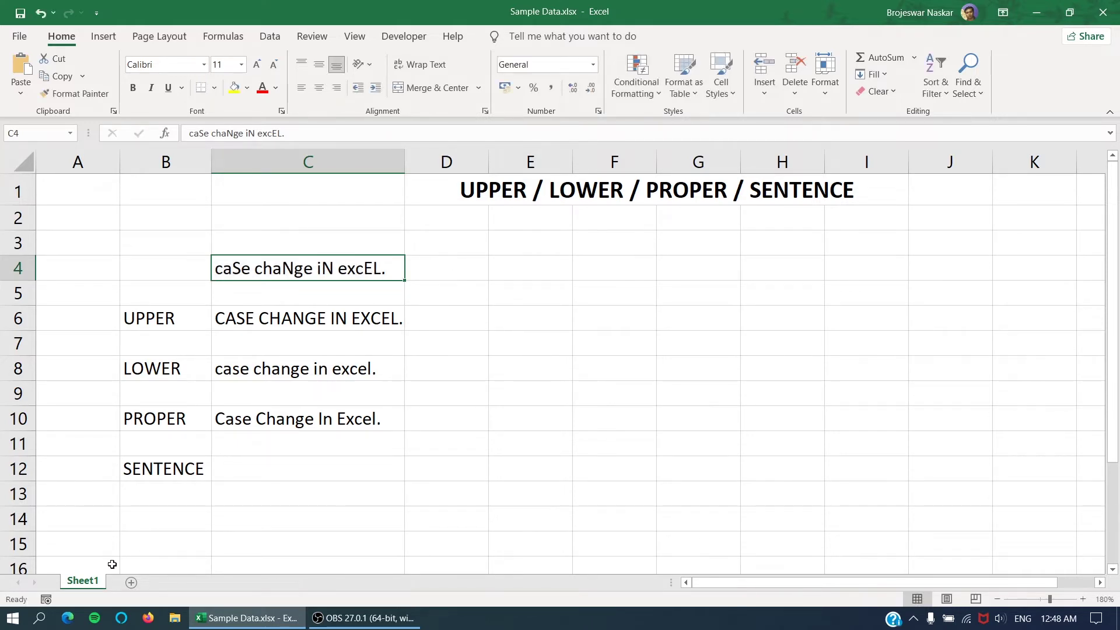
Step: Launch Microsoft Word by searching 'wor' in the Windows search
left_click(42, 622)
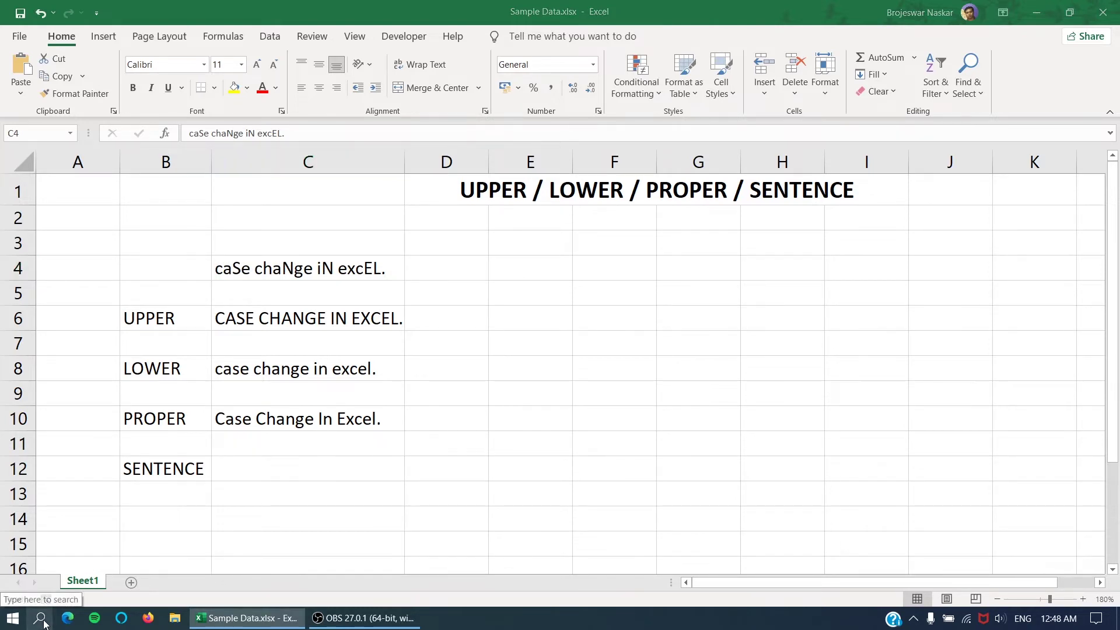
type("wor")
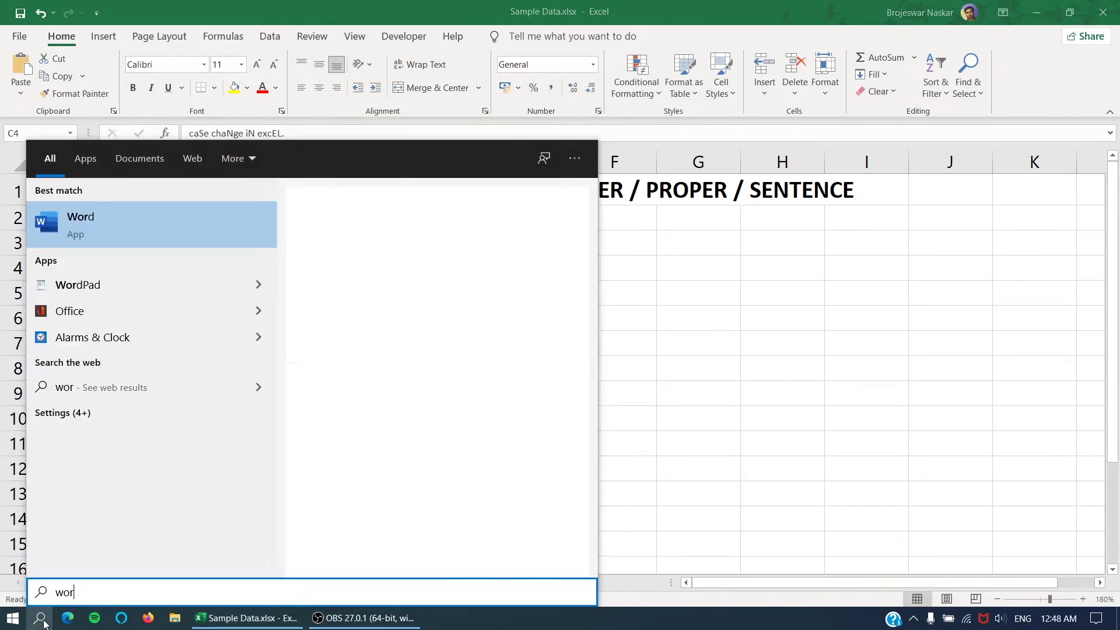
key("Escape")
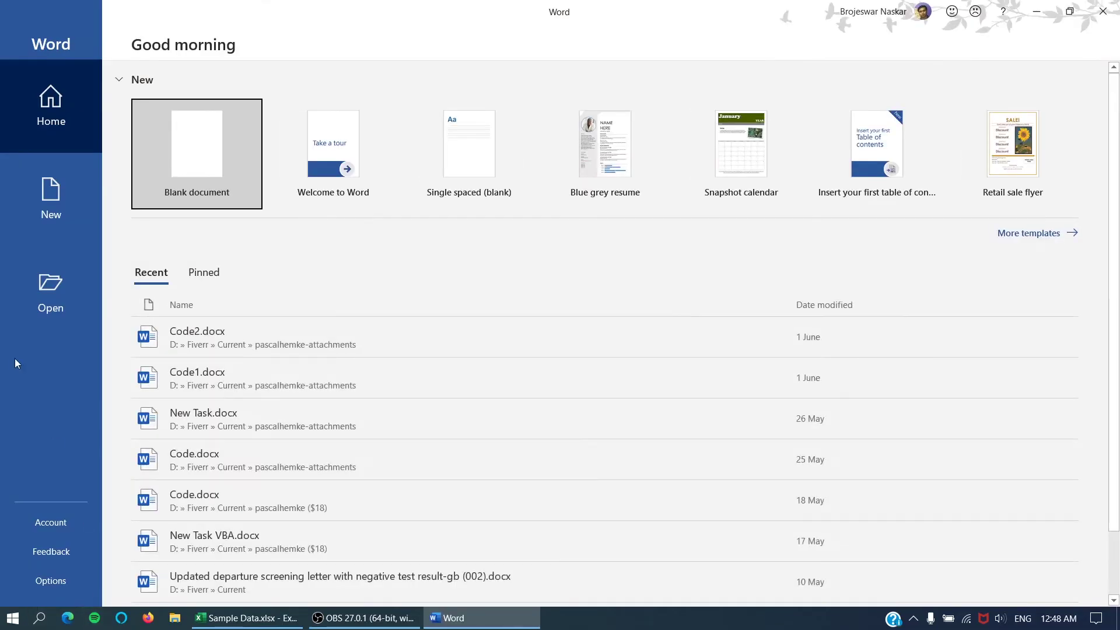
Step: Type 'caSe chaNge iN excEL.' into a blank Word document, select it, and show the Change Case options
left_click(226, 128)
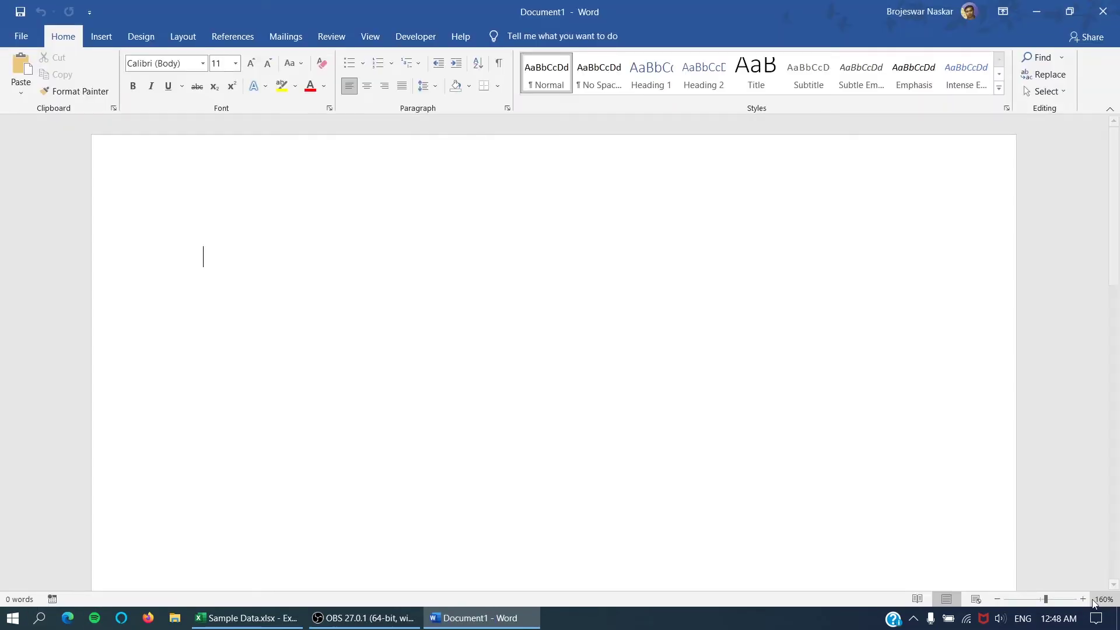
type("caSe chaNge iN excEL")
mouse_move(1113, 263)
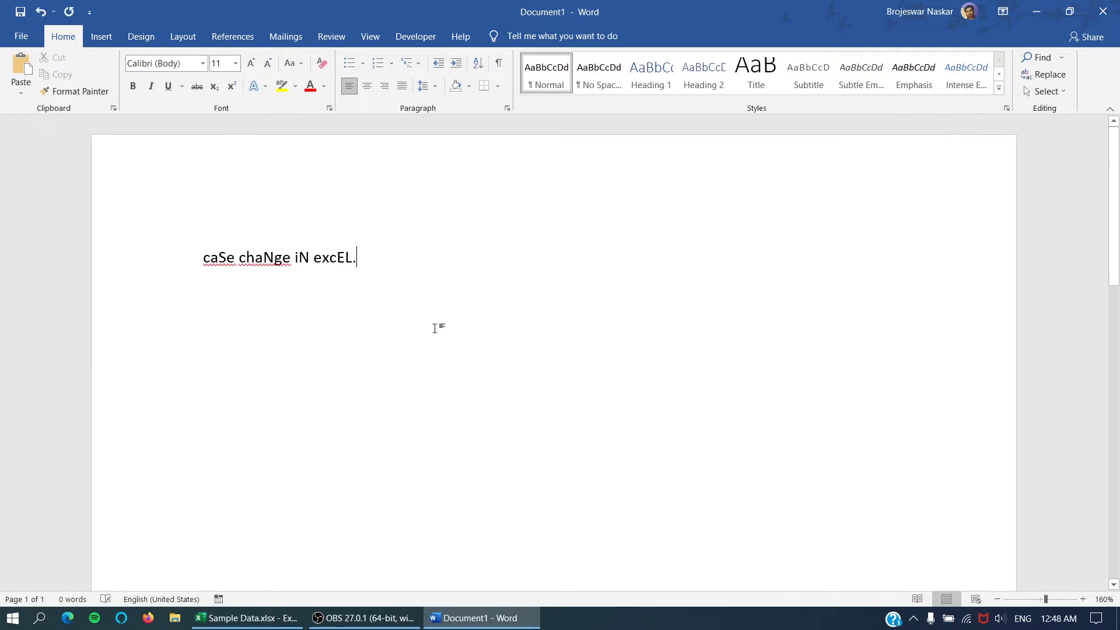
type(".")
left_click_drag(362, 258, 222, 263)
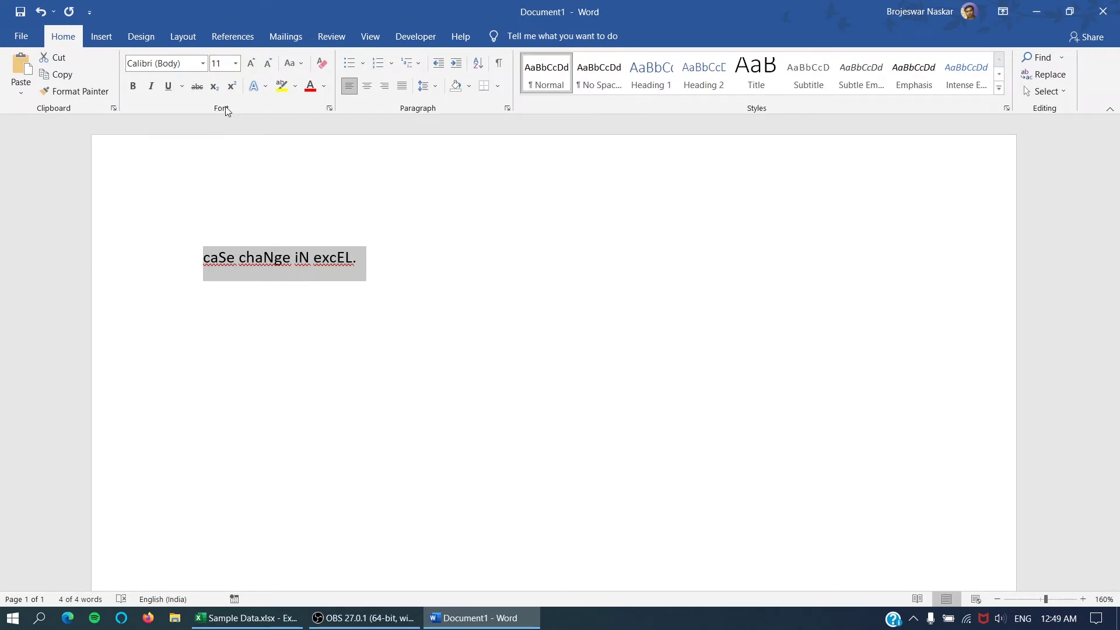
left_click(291, 64)
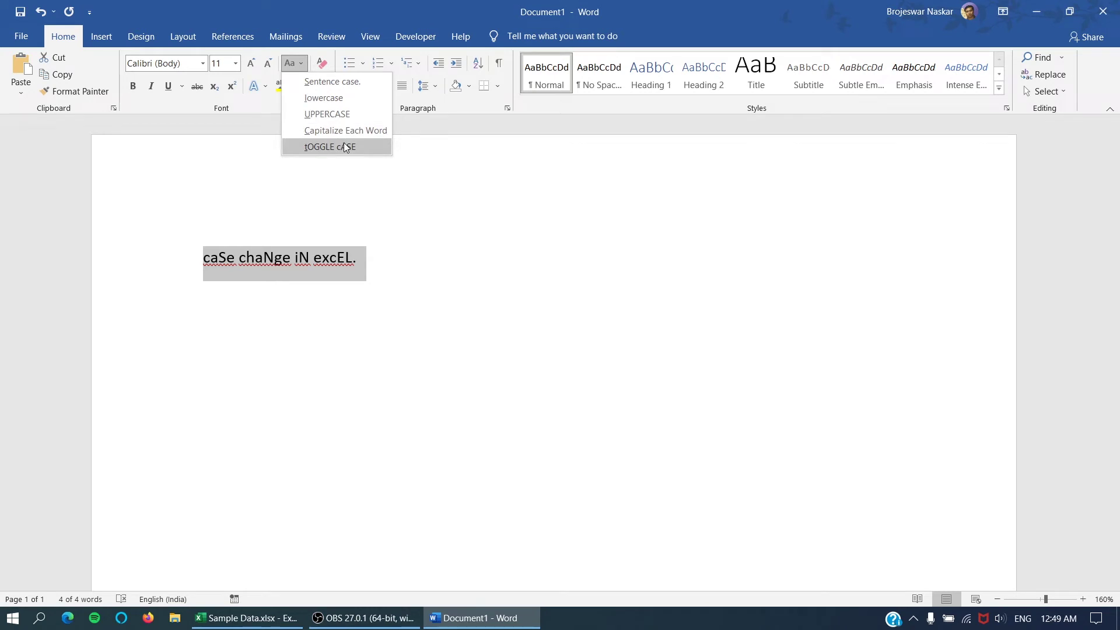
Step: Change the Word sentence to lowercase, then to Sentence case, and return to Excel
left_click(322, 98)
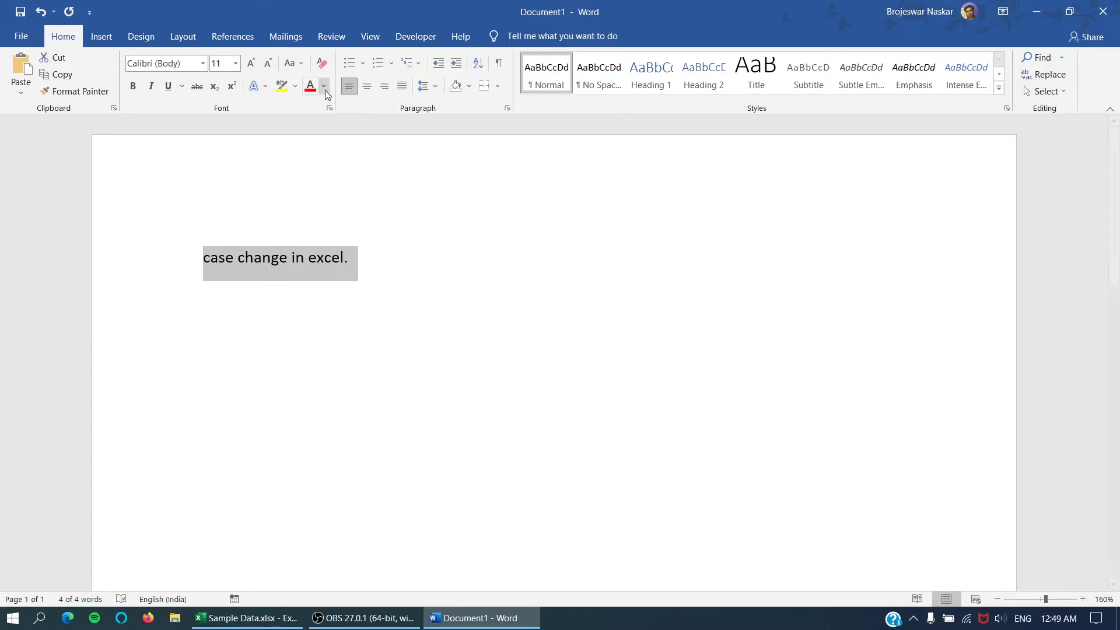
left_click(291, 63)
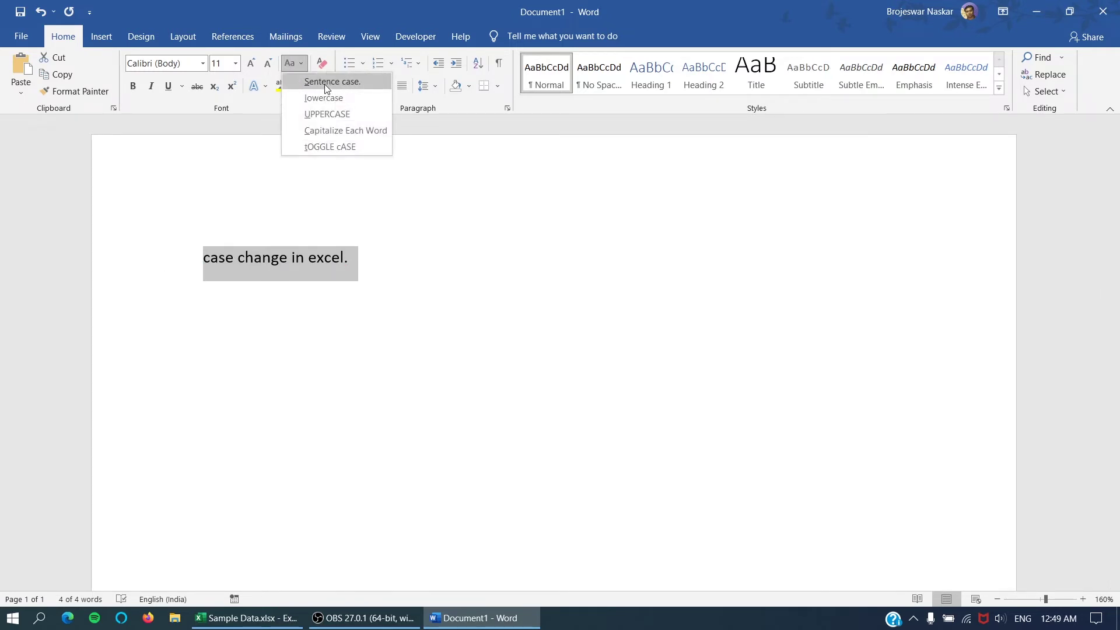
left_click(324, 84)
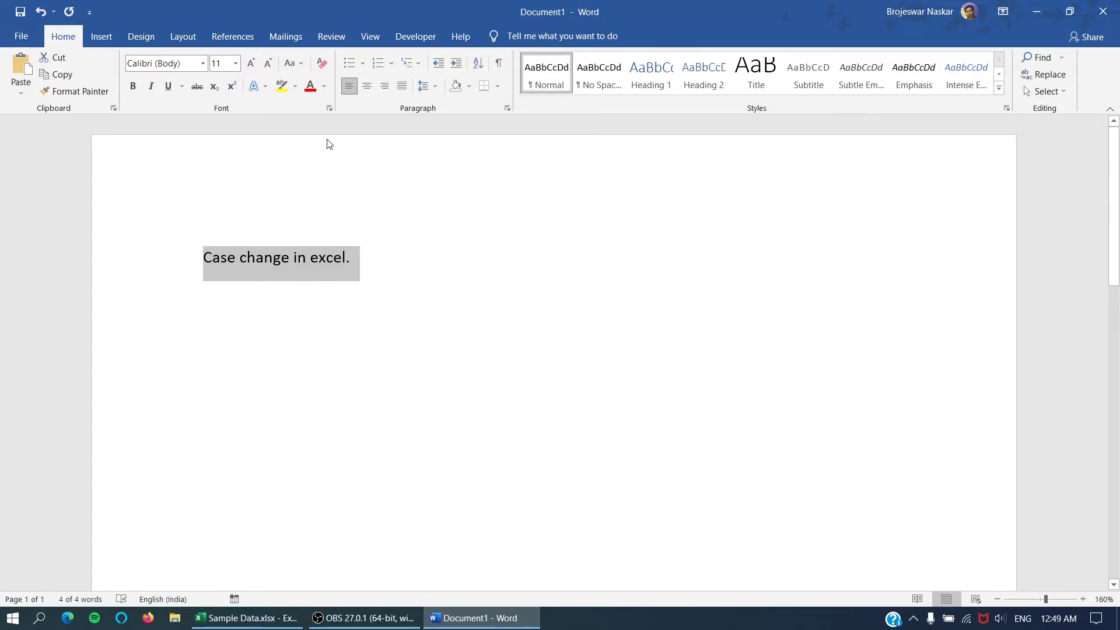
left_click(248, 618)
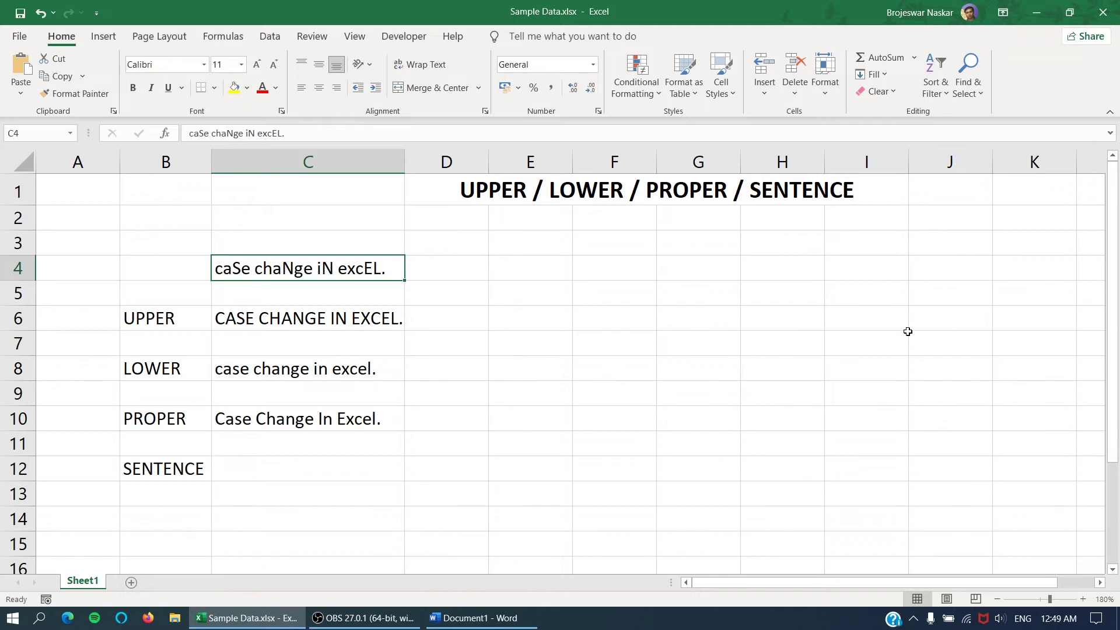
Step: Enter =UPPER(LEFT(C4,1)) in C12 so it shows 'C'
left_click(279, 471)
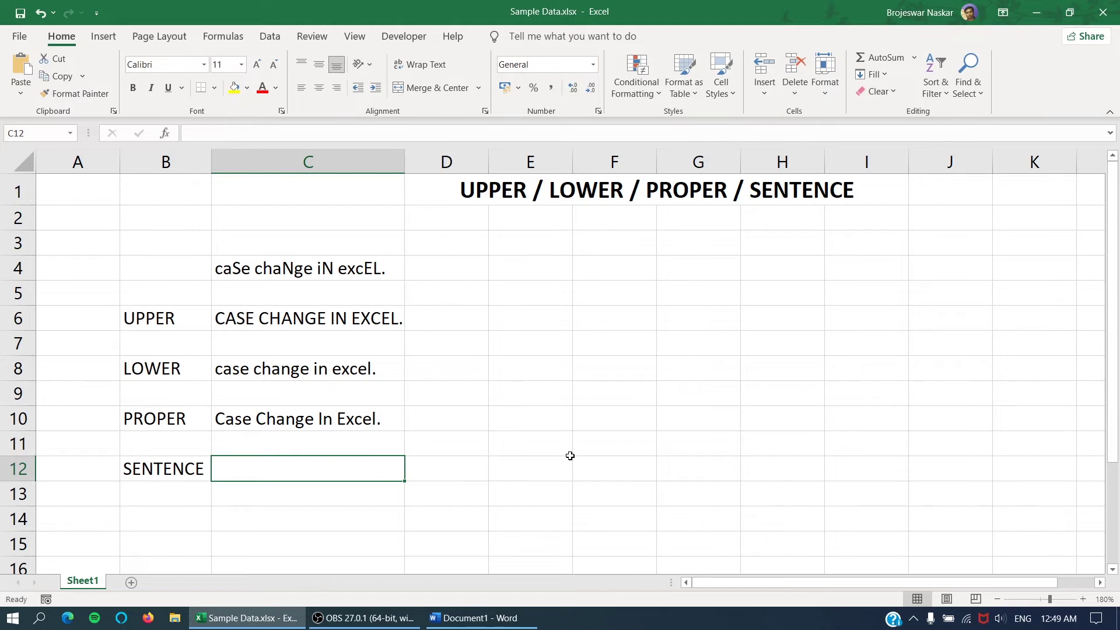
type("=")
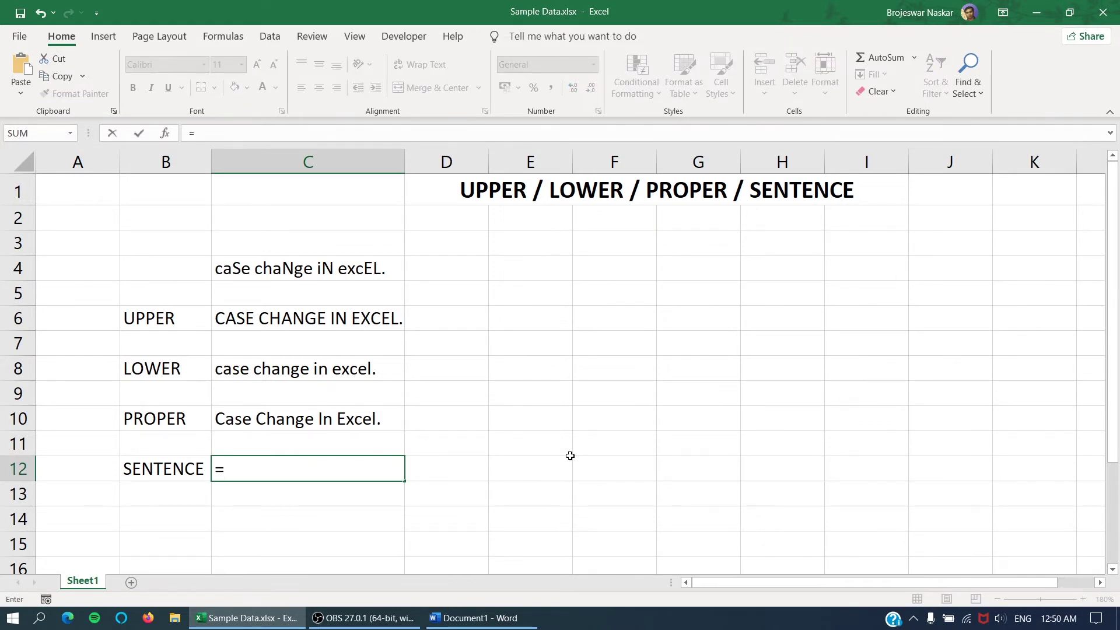
type("upp")
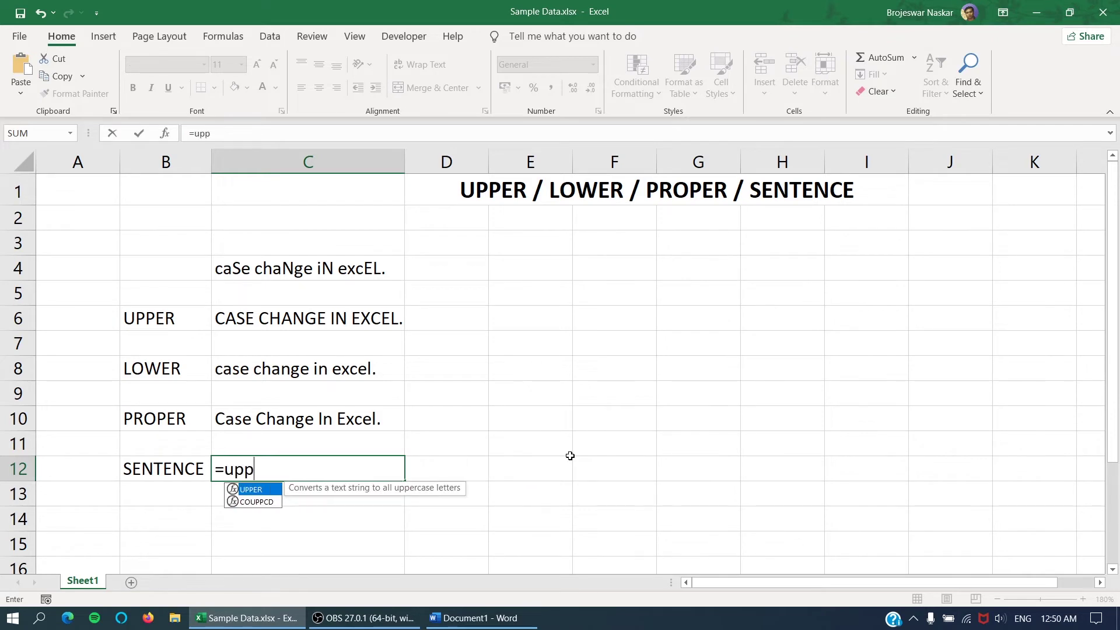
key("Tab")
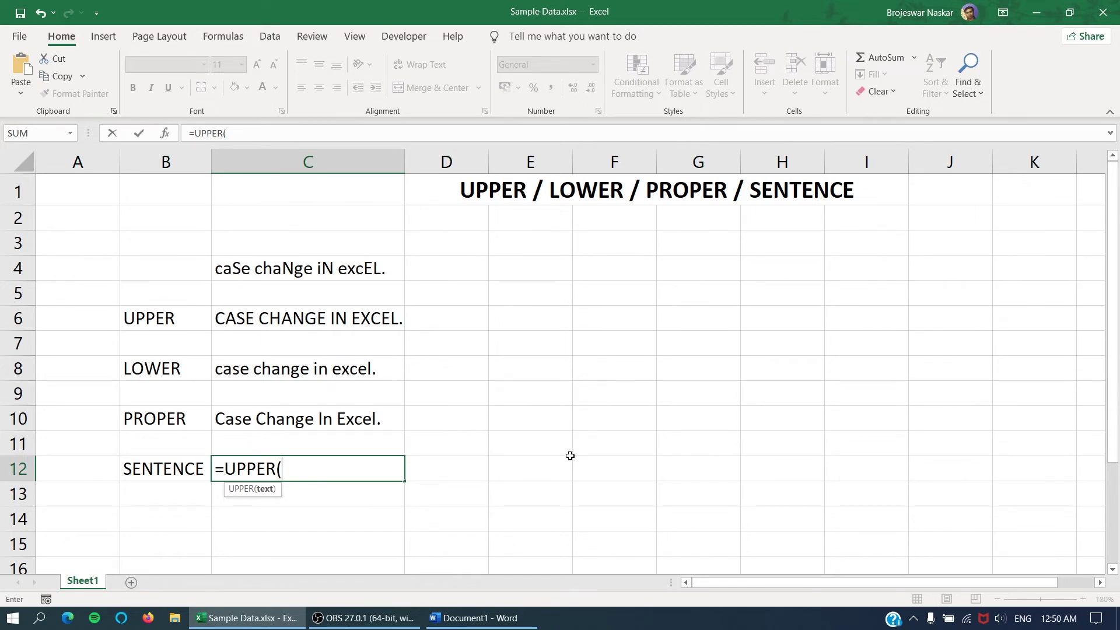
type("left")
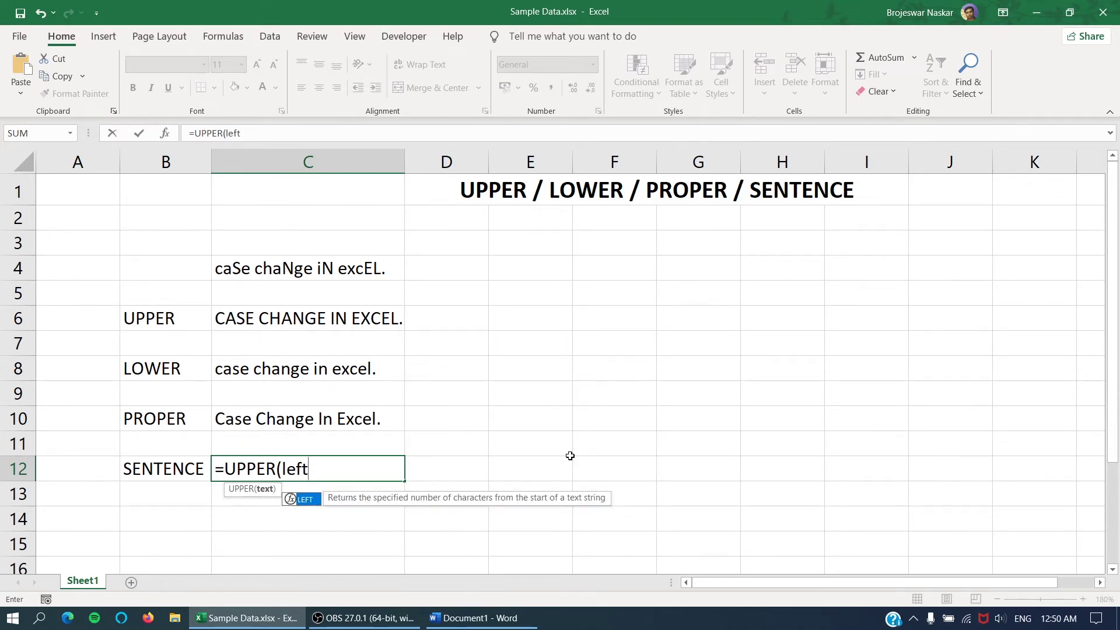
type("(")
key("Up")
key("Up")
key("Up")
key("Up")
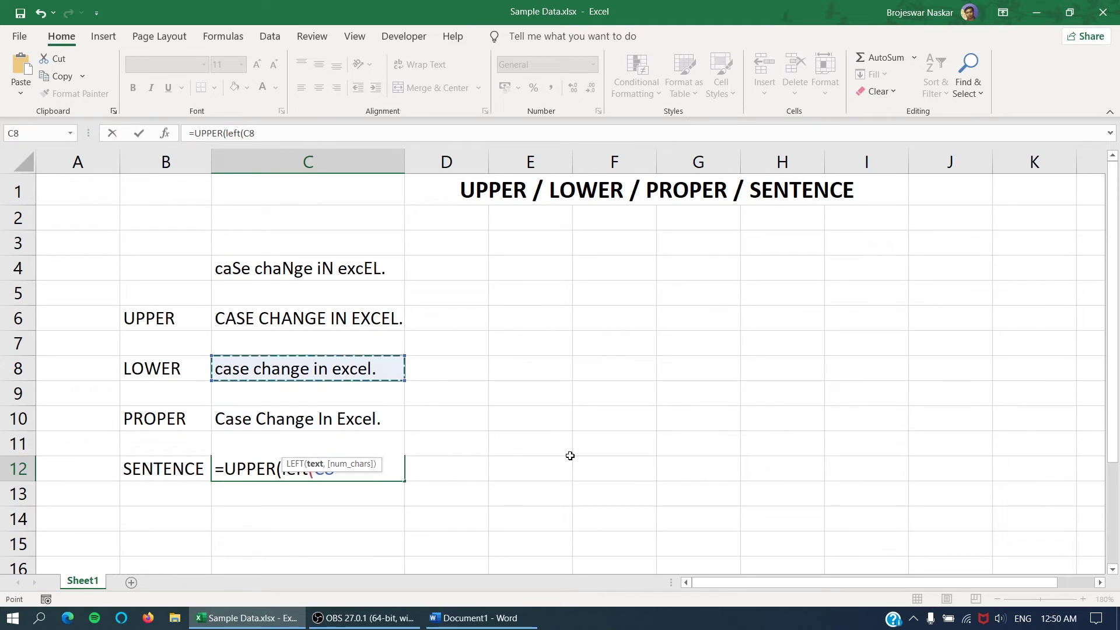
key("Up")
key("Up")
key("Up")
key("Up")
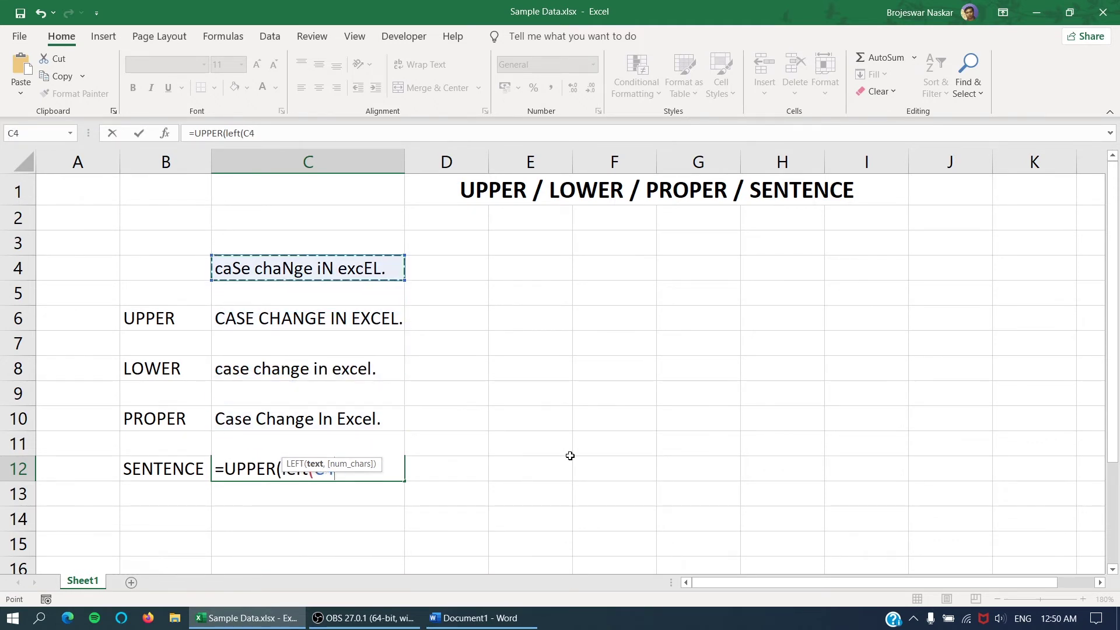
type(",")
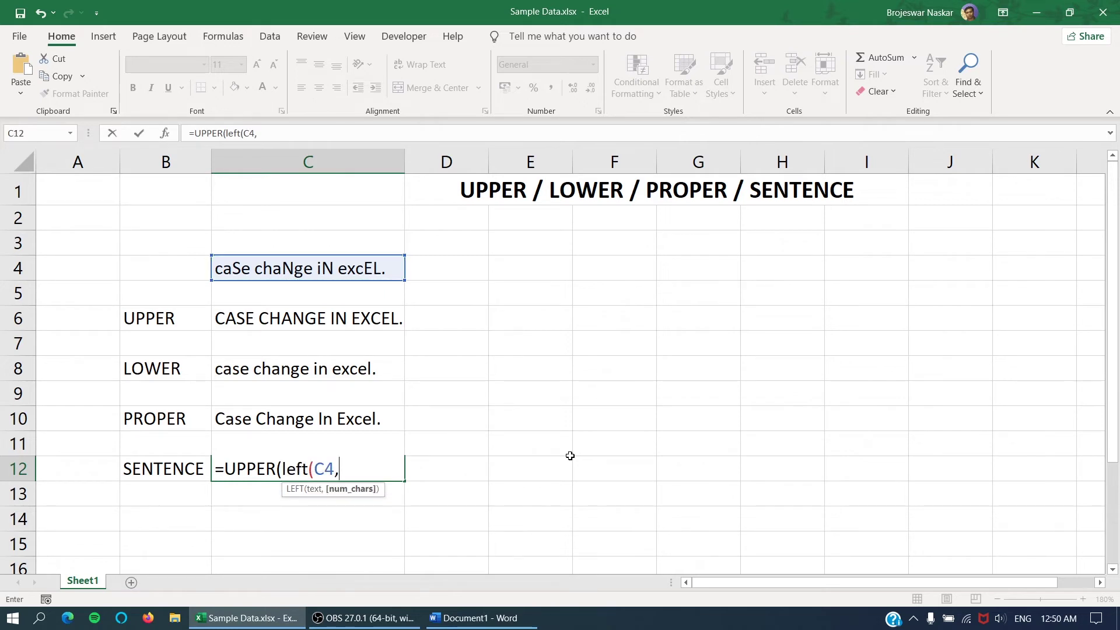
type("1")
type("))")
key("Return")
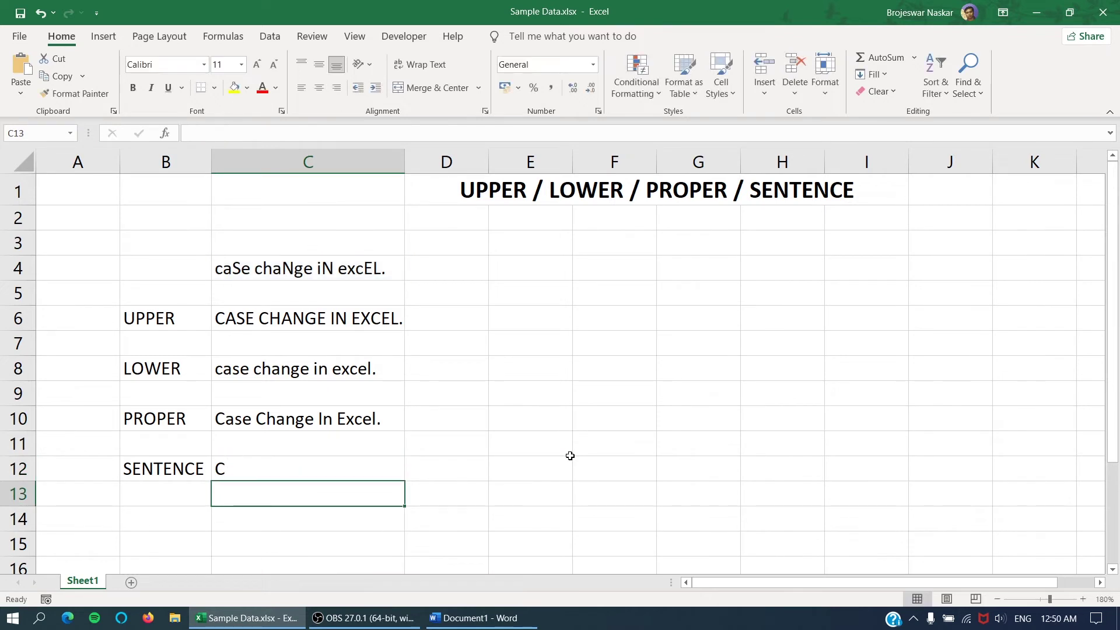
key("Up")
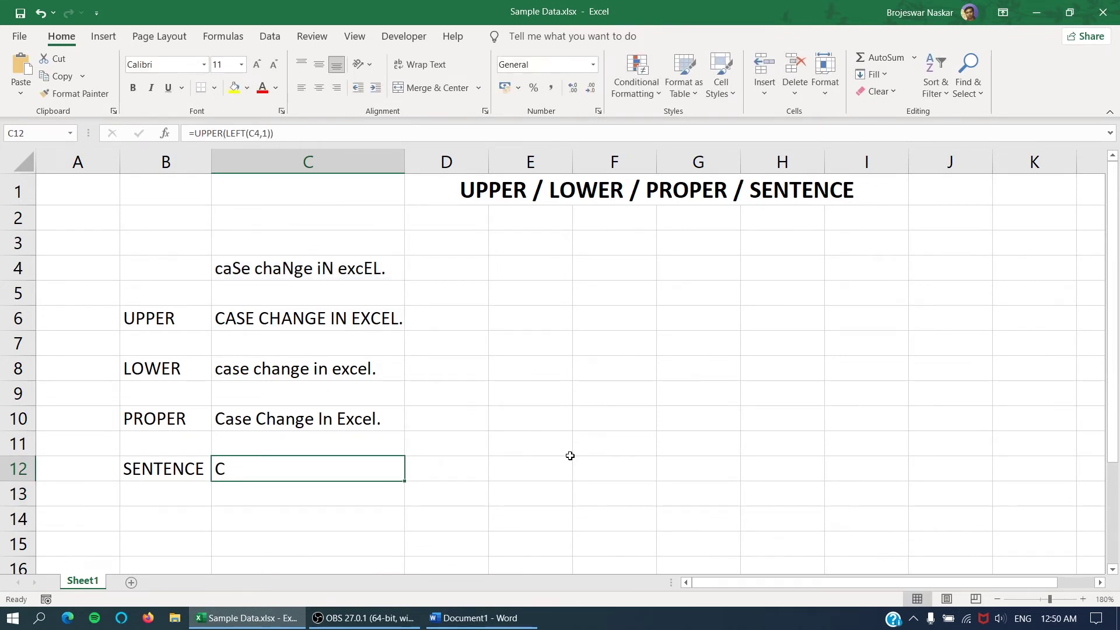
Step: Extend the C12 formula by appending &LOWER(RIGHT( to it
double_click(349, 461)
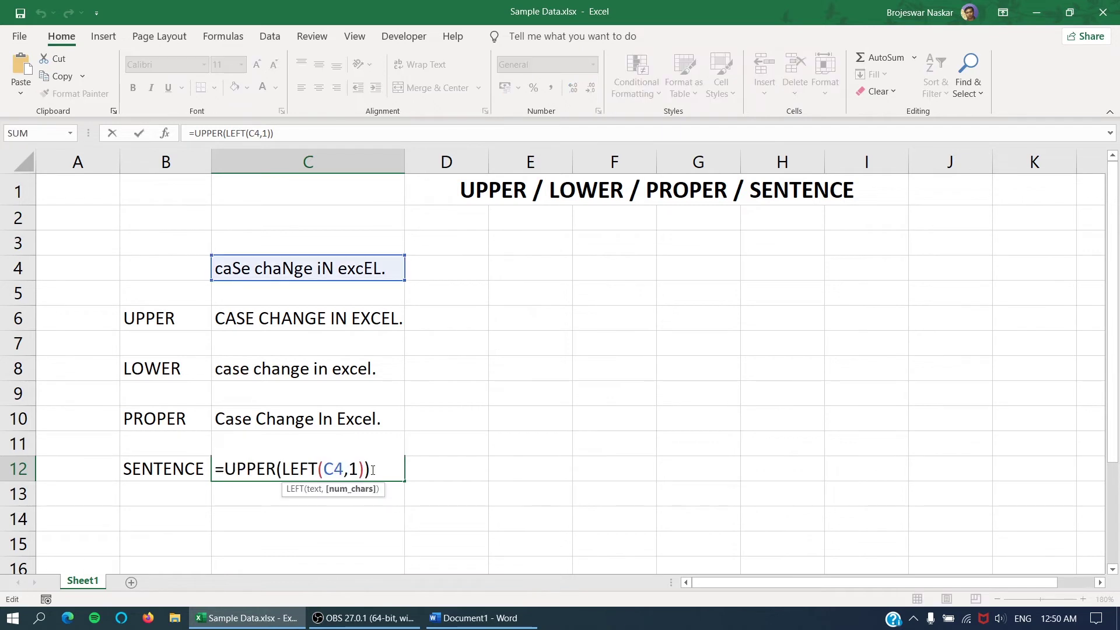
left_click(372, 470)
type("&")
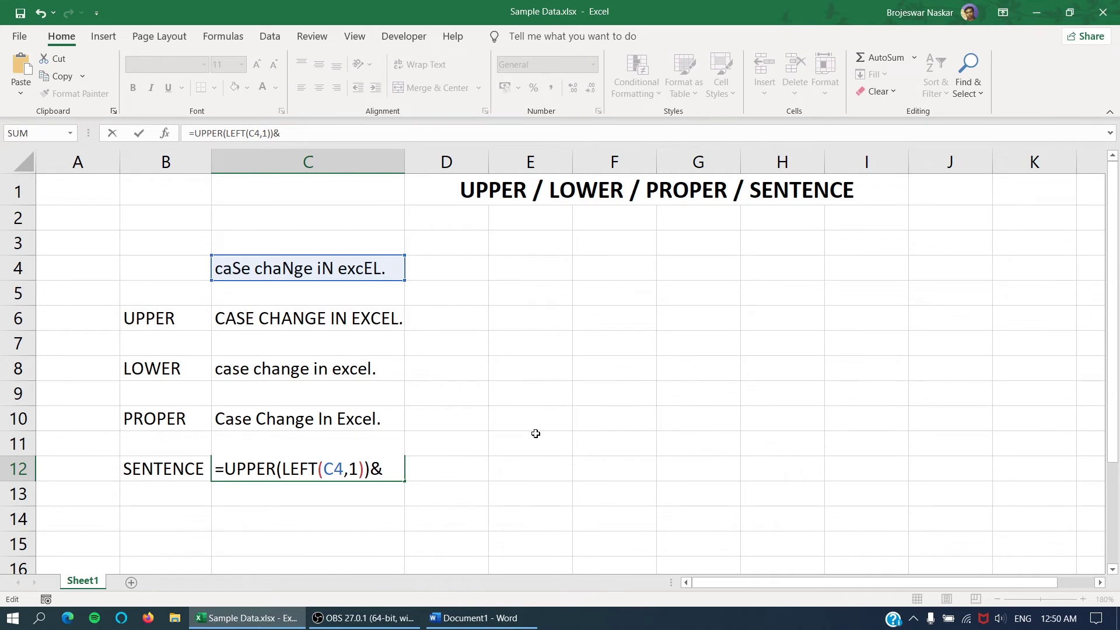
type("l")
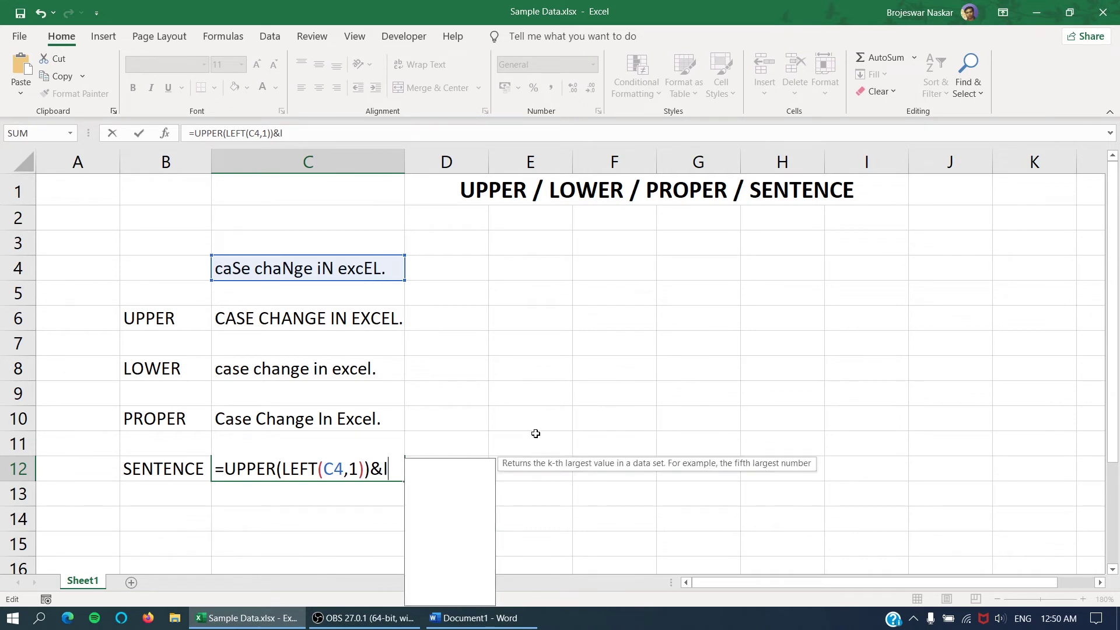
type("o")
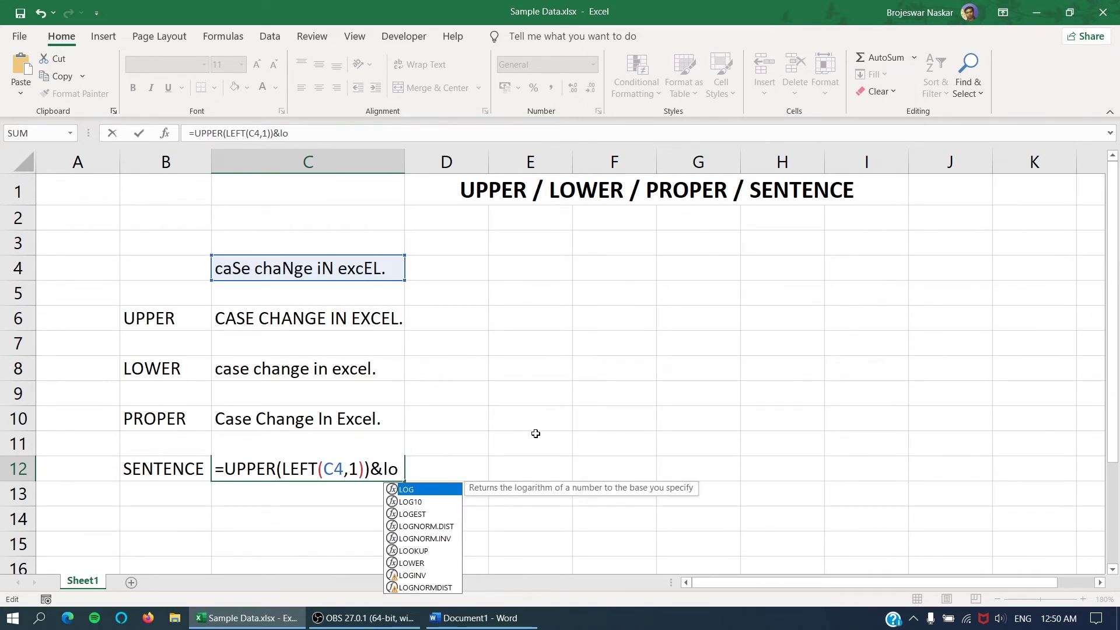
type("we")
key("Tab")
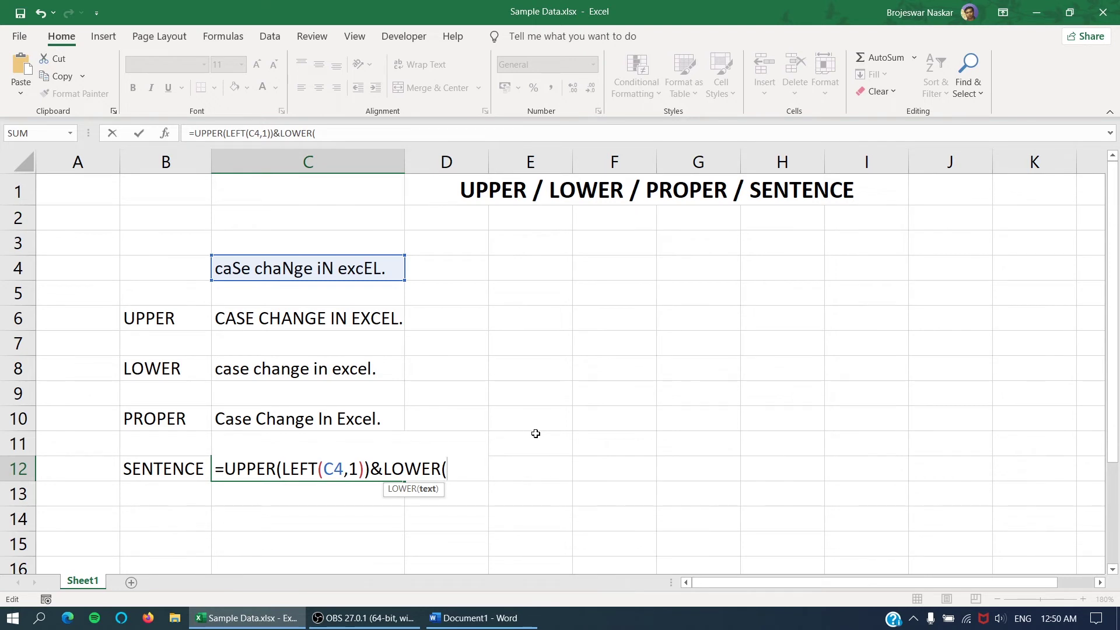
type("ri")
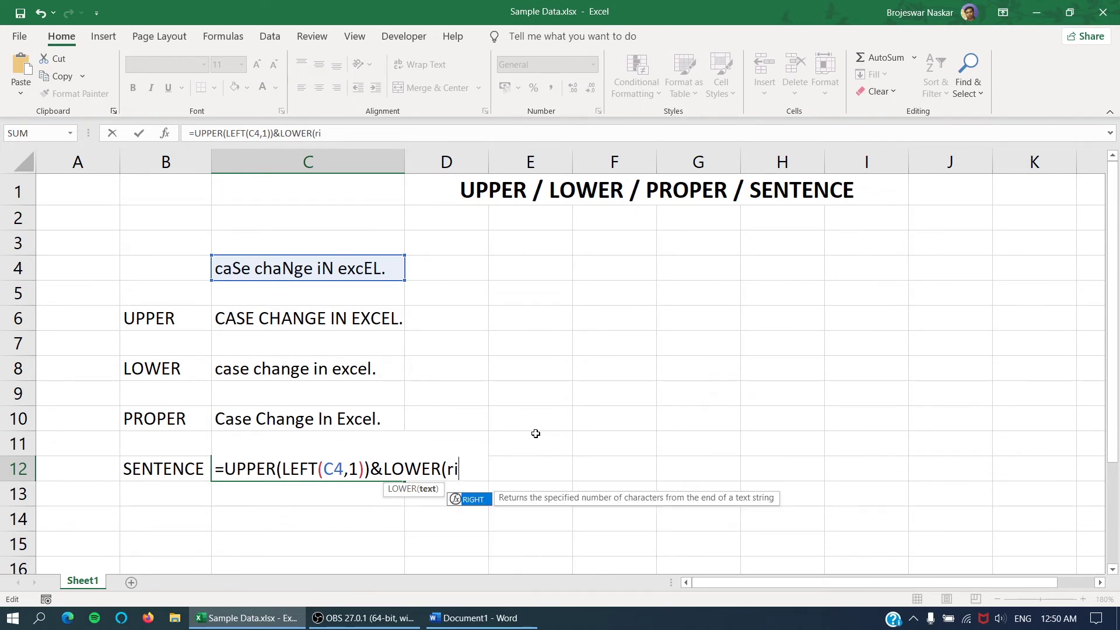
key("Tab")
key("Home")
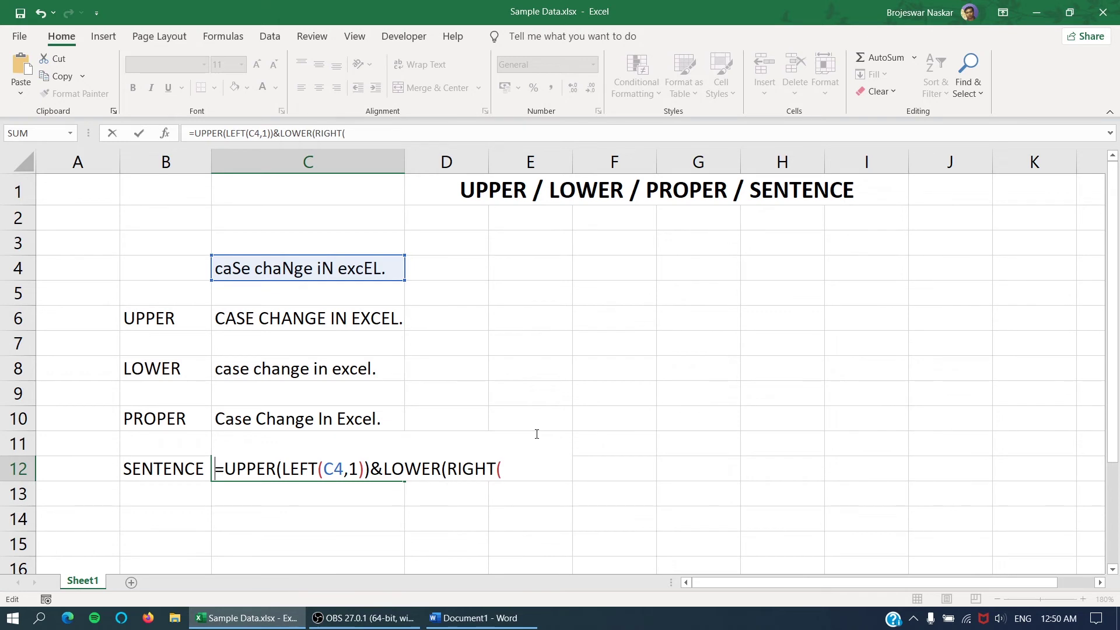
key("End")
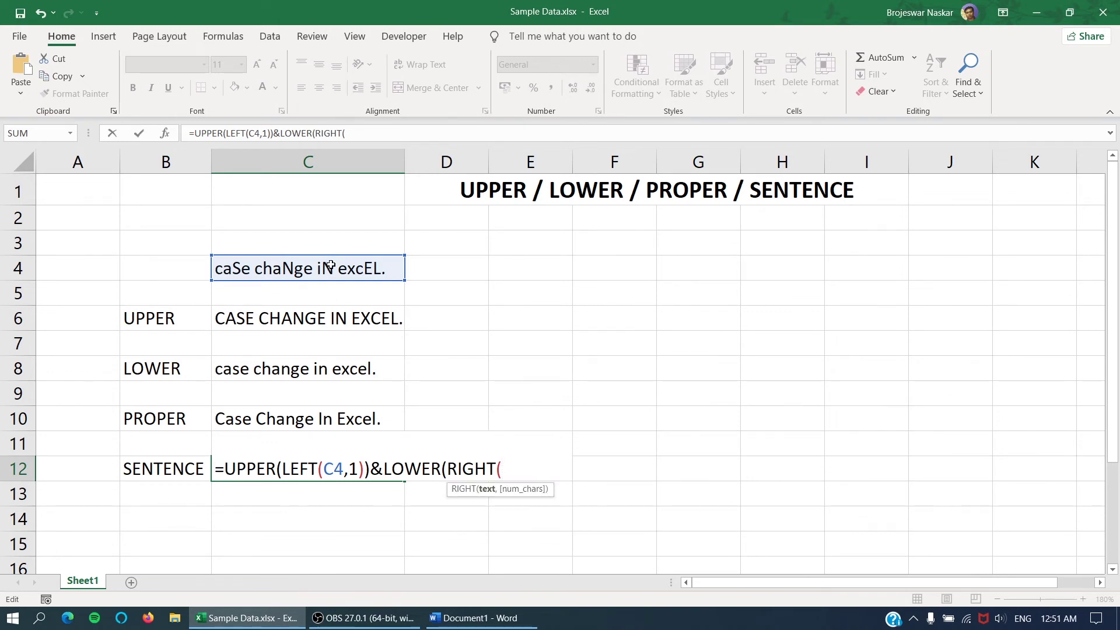
Step: Complete RIGHT with C4 and LEN(C4)-1 so C12 shows 'Case change in excel.'
left_click(358, 266)
type(",")
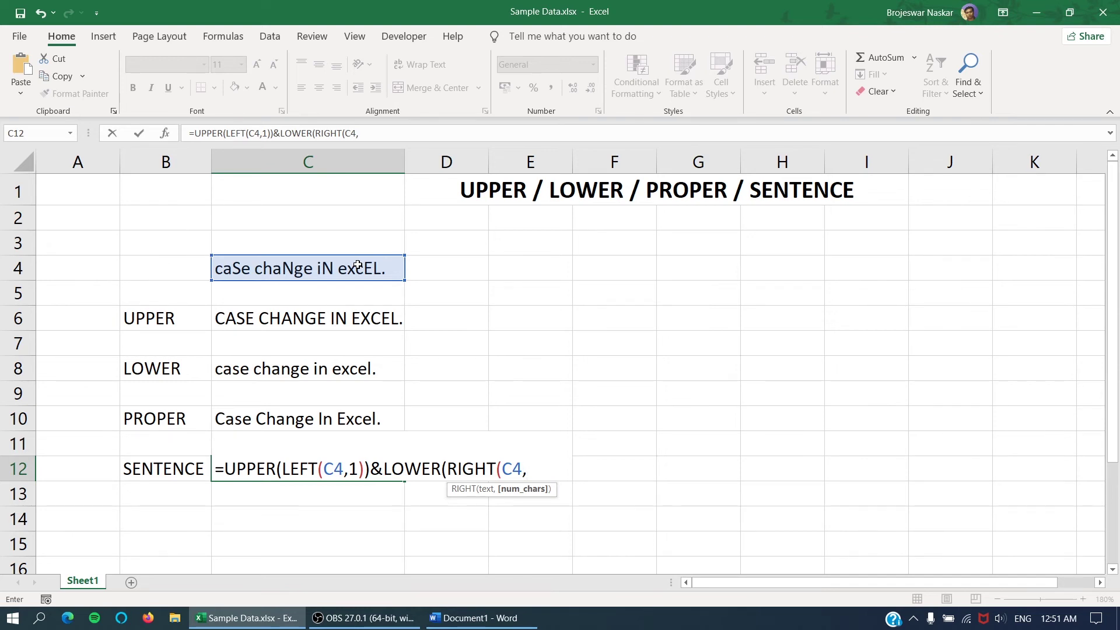
type("l")
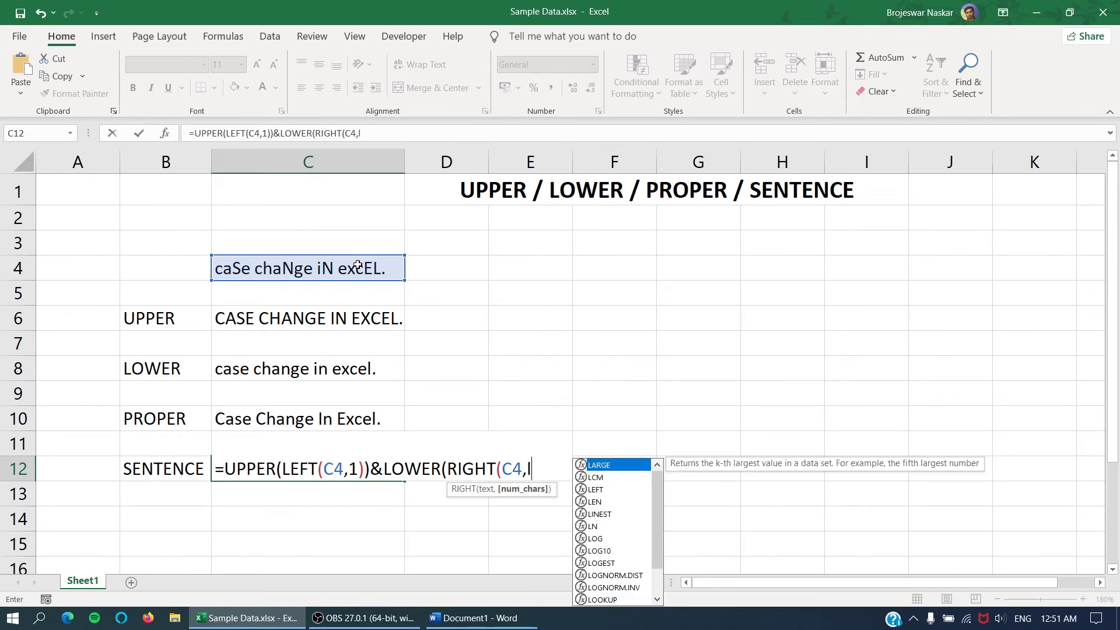
type("en")
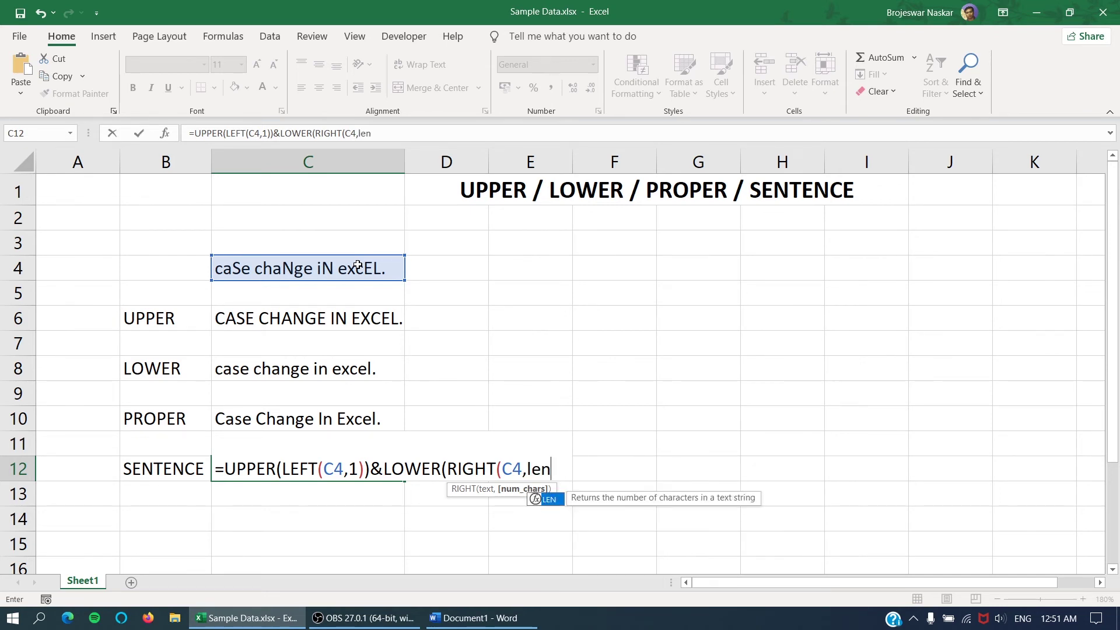
type("(")
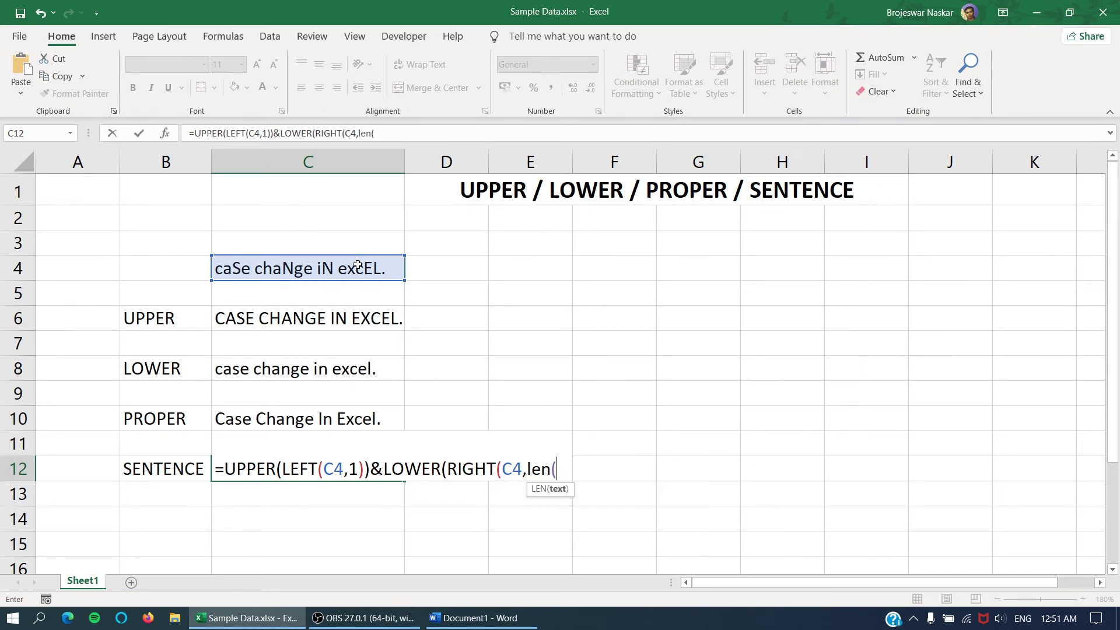
left_click(328, 264)
type(")")
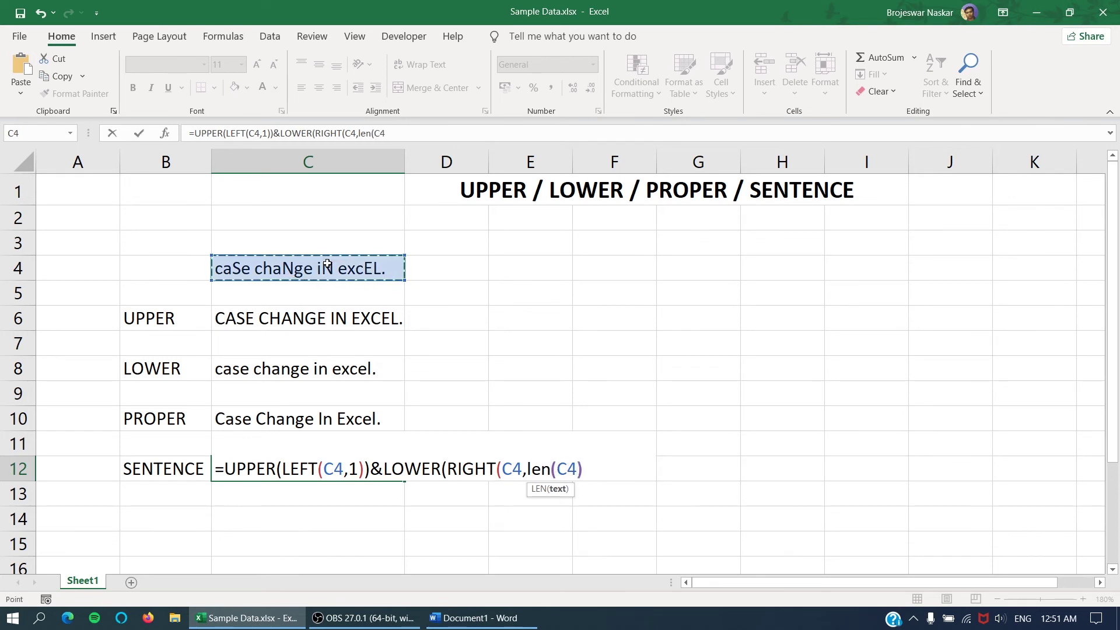
type("-")
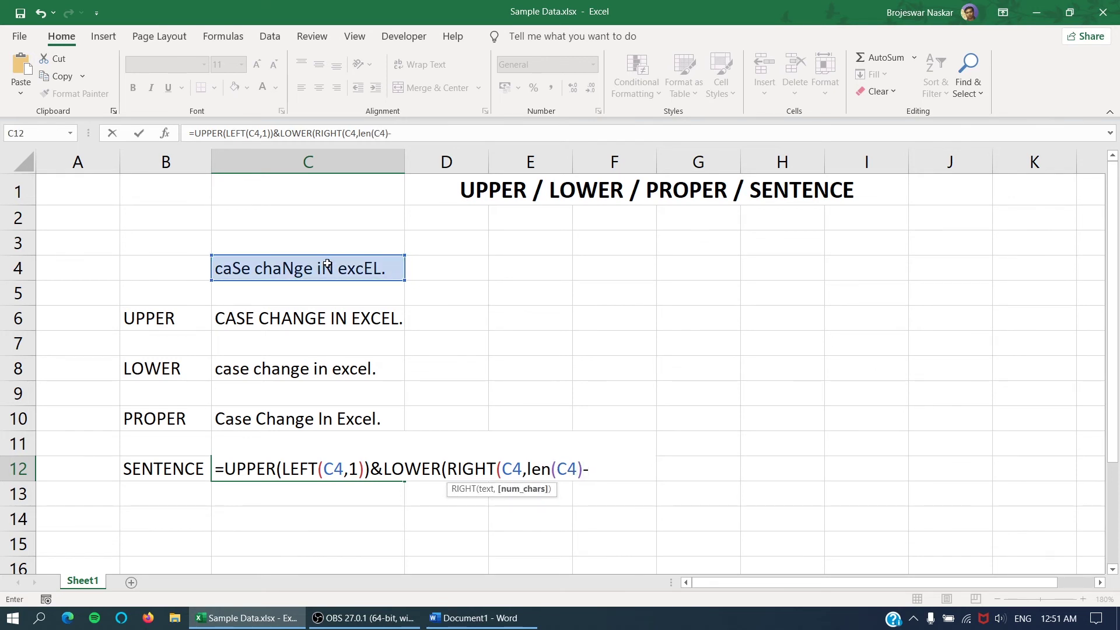
type("1")
type("))")
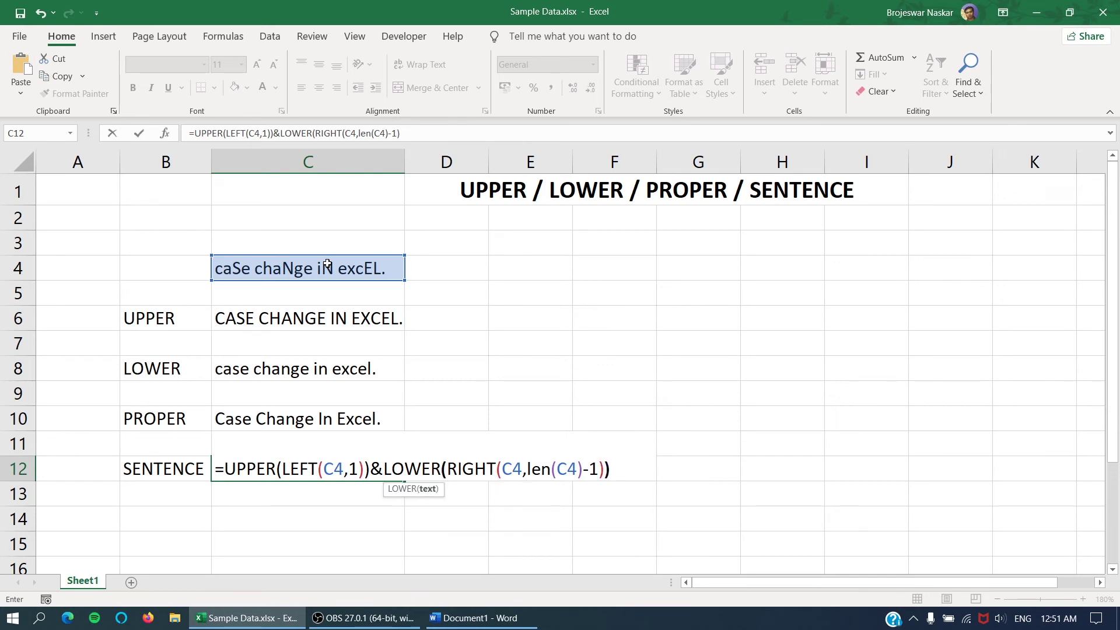
key("Return")
key("Up")
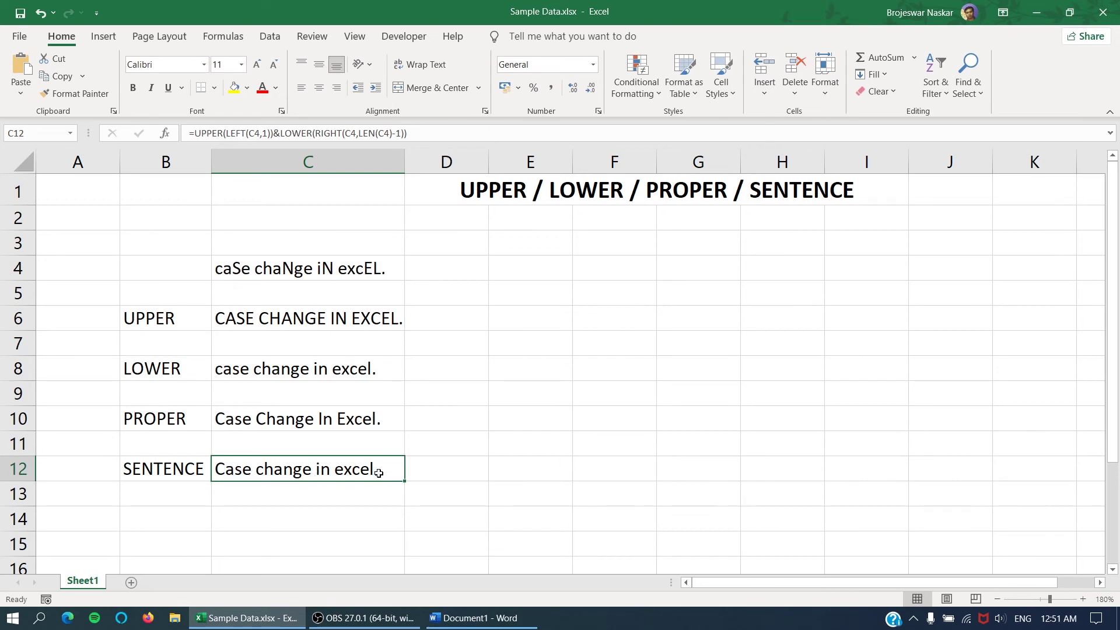
Step: Replace the C4 sentence with 'the boy is going to school'
left_click(321, 270)
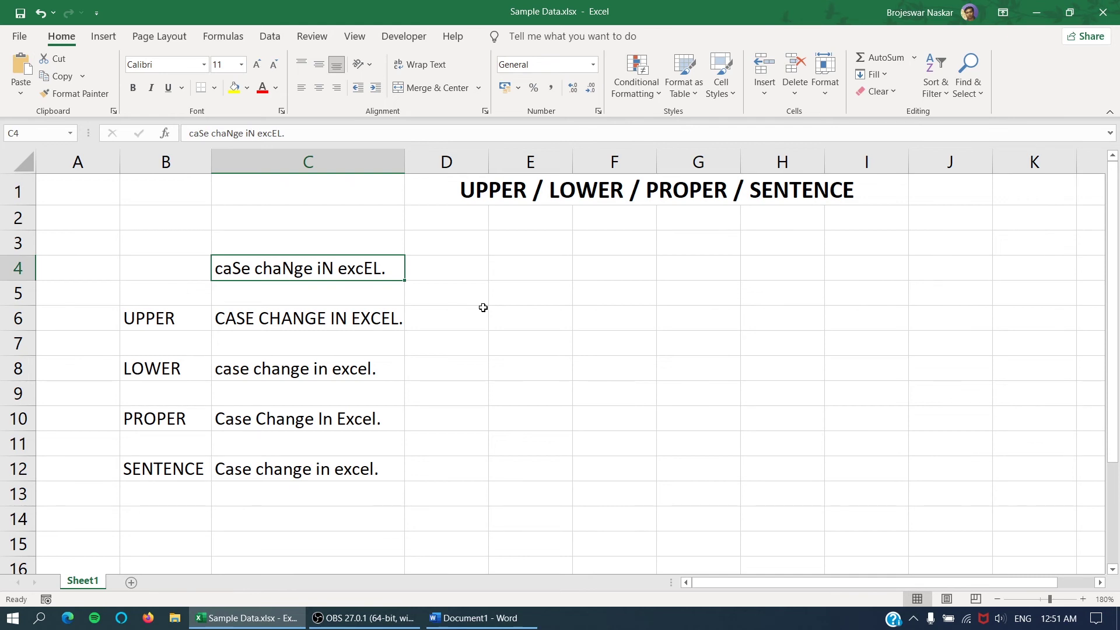
type("the b")
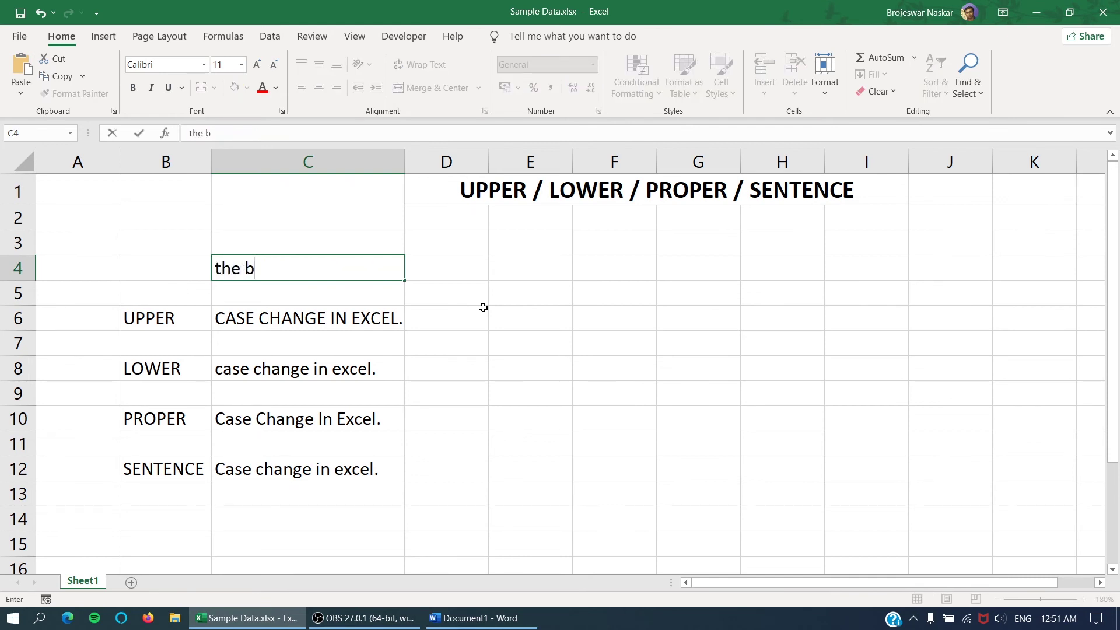
type("oy is go")
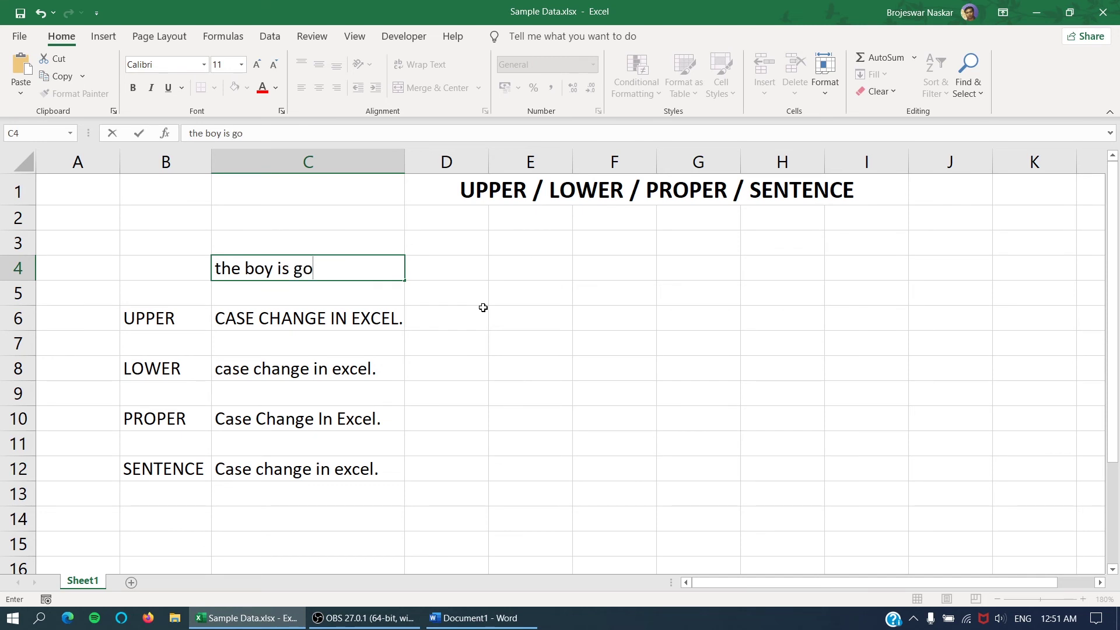
type("ing to s")
type("hccol")
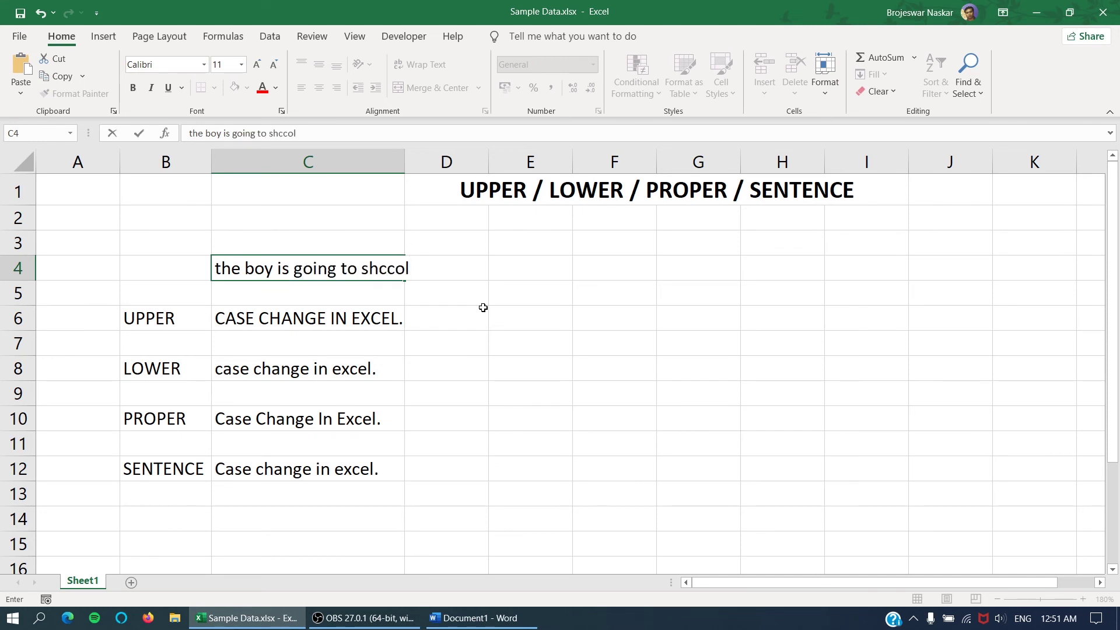
key("BackSpace")
key("BackSpace")
key("BackSpace")
key("BackSpace")
key("BackSpace")
type("c")
type("hool")
key("Return")
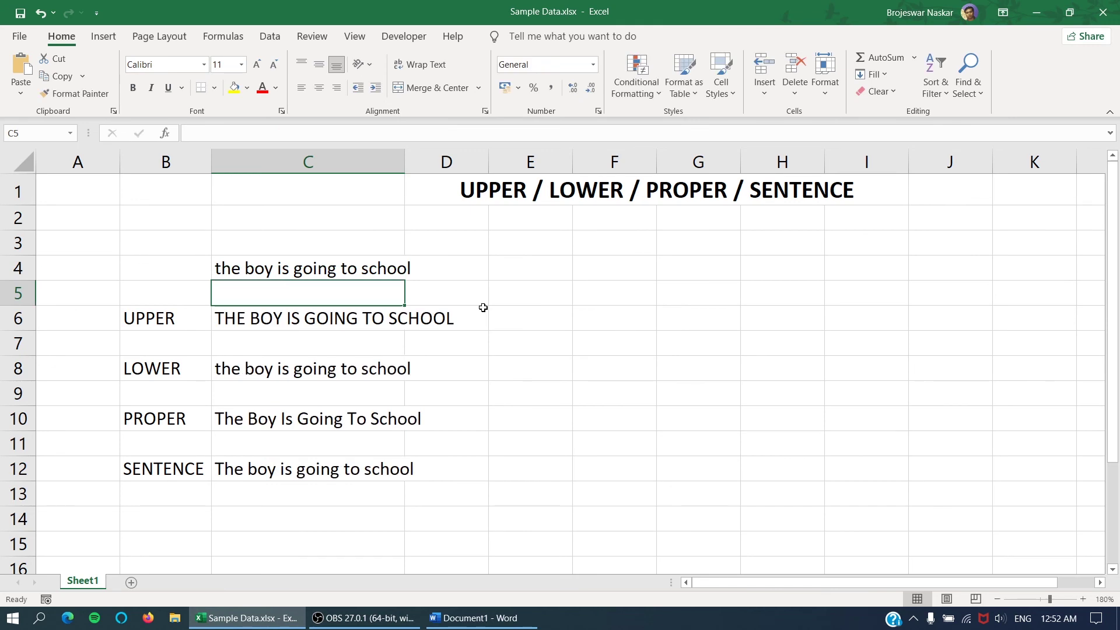
Step: Auto-fit column C and check the formulas in C6, C8, C10 and C12
double_click(404, 162)
left_click(356, 309)
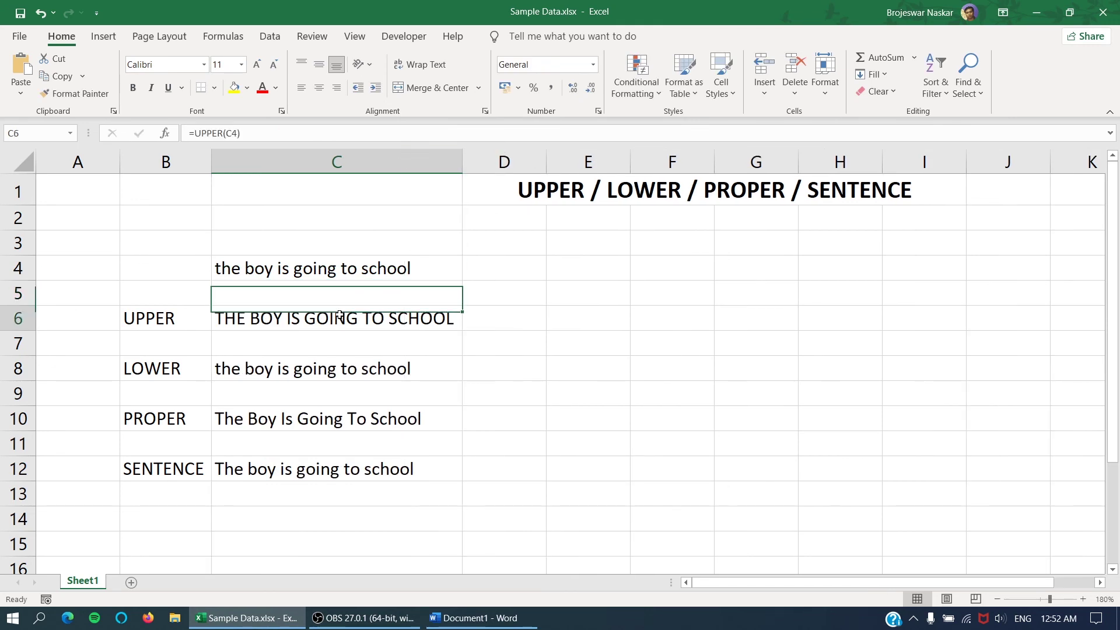
left_click(262, 371)
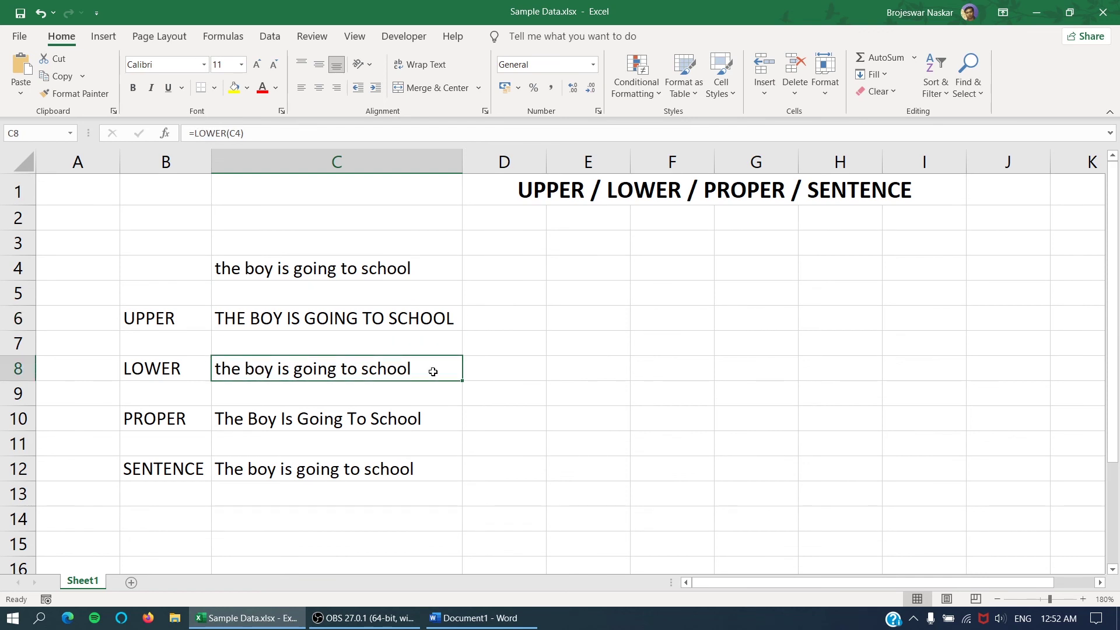
left_click(248, 422)
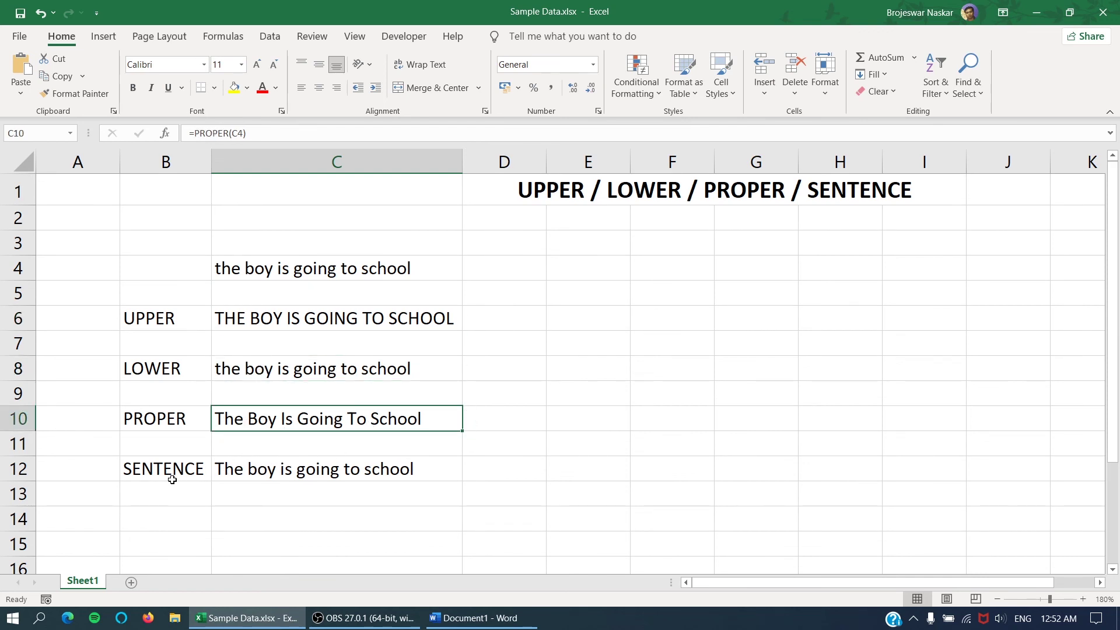
left_click(254, 473)
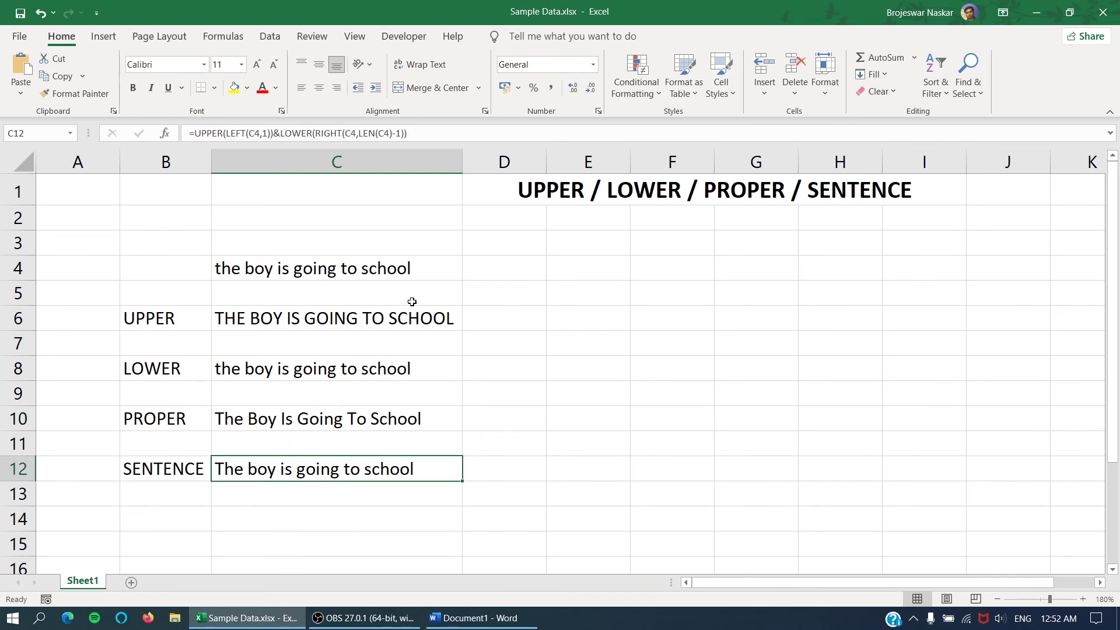
Step: Edit the C4 sentence so 'going' becomes 'gAing', reading 'the boy is gAing to school'
double_click(311, 268)
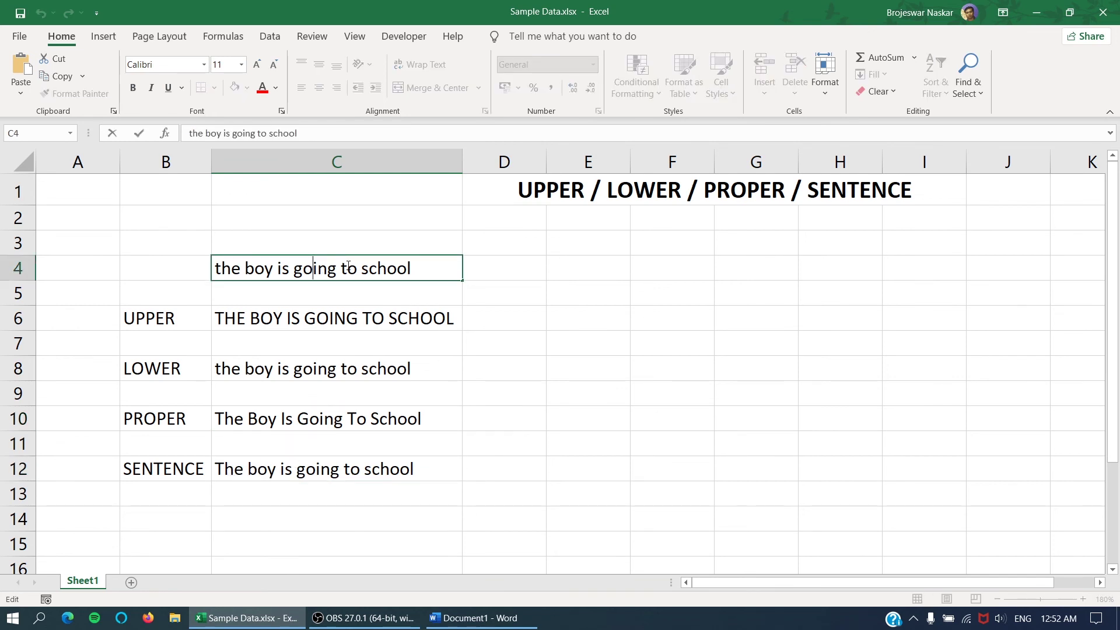
key("BackSpace")
type("A")
key("Return")
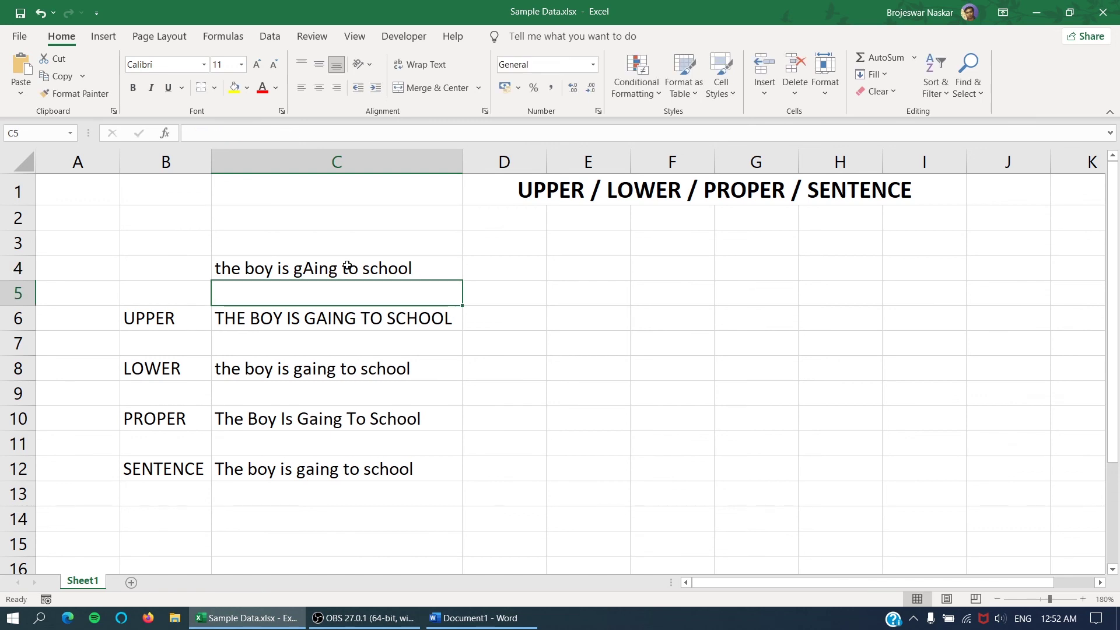
Step: Step through column C to confirm the UPPER, PROPER and sentence-case results show 'gaing'
key("Down")
key("Down")
key("Down")
key("Down")
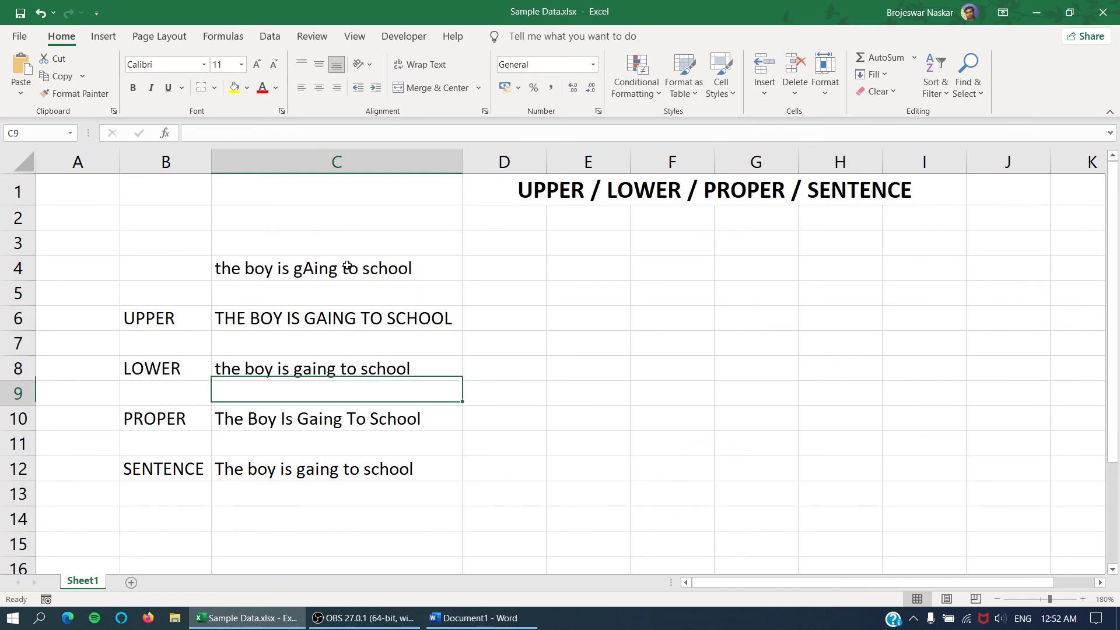
key("Down")
key("Down")
key("Down")
key("Up")
key("Up")
key("Up")
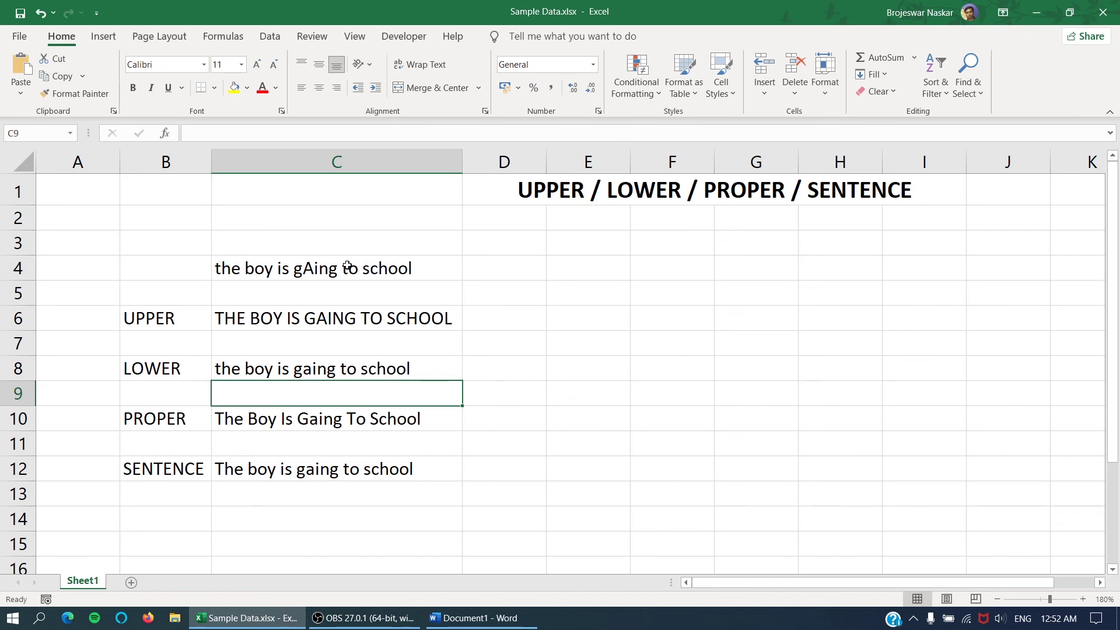
key("Down")
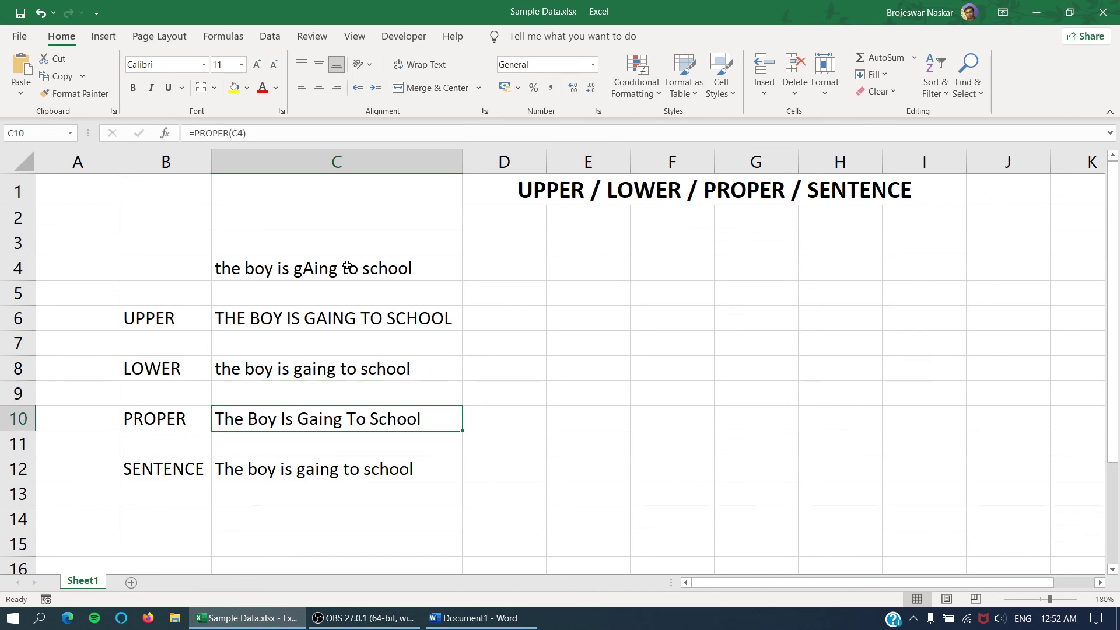
key("Up")
key("Up")
key("Up")
key("Up")
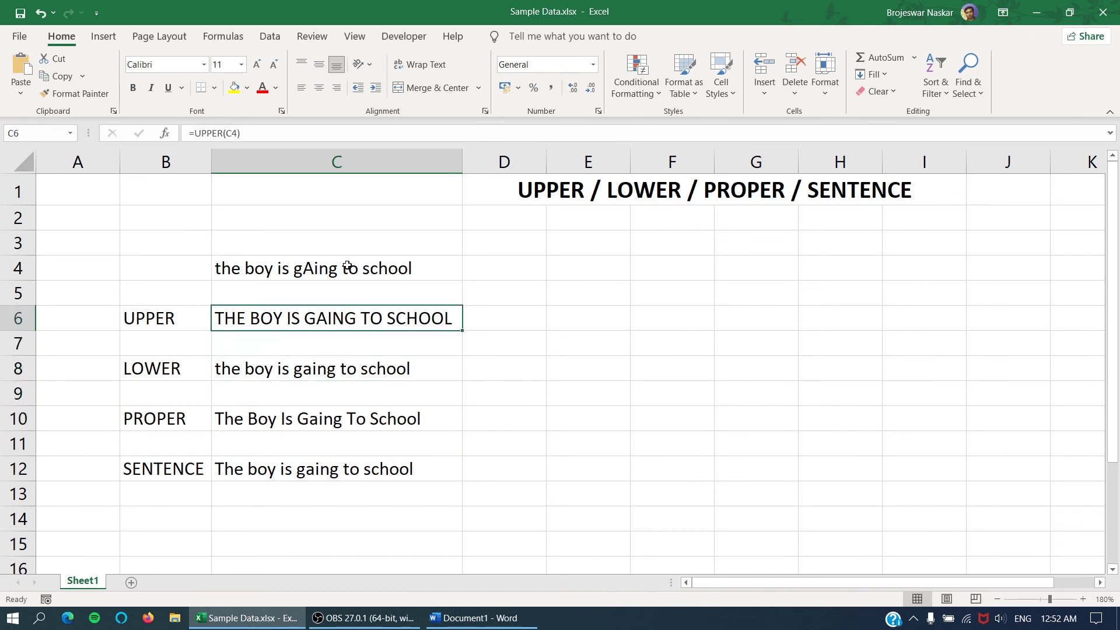
key("Down")
key("Down")
key("Down")
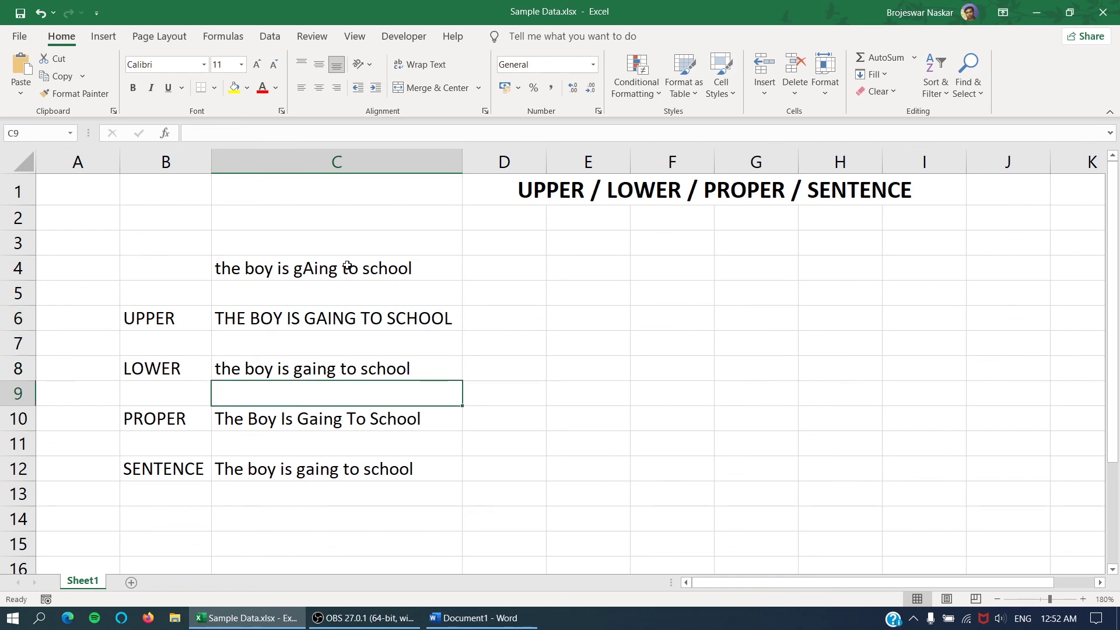
key("Down")
key("Down")
key("Down")
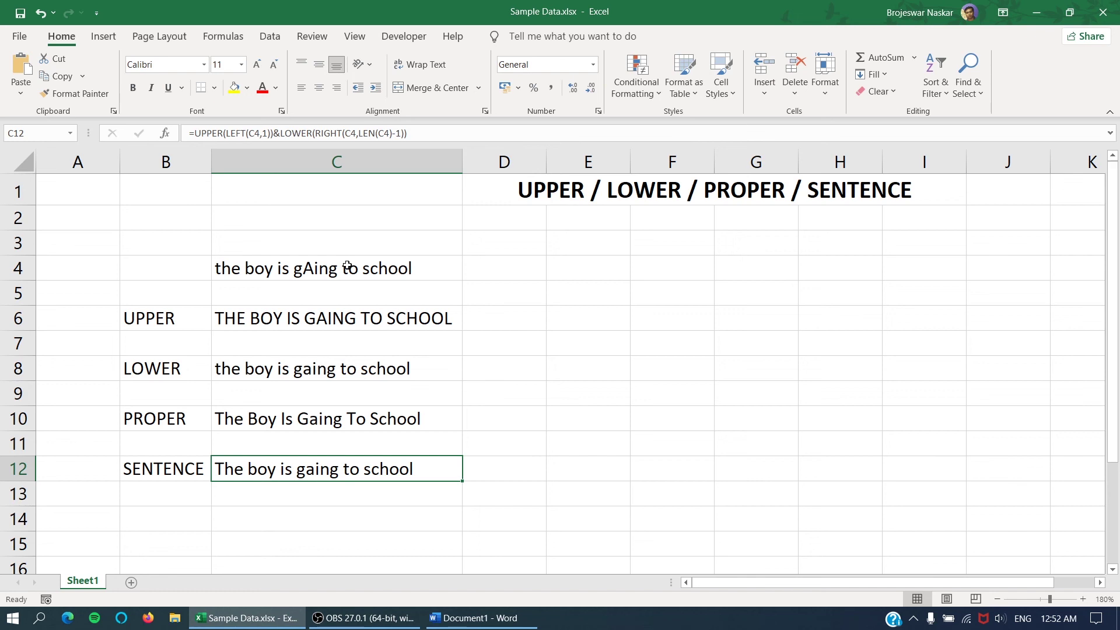
key("Up")
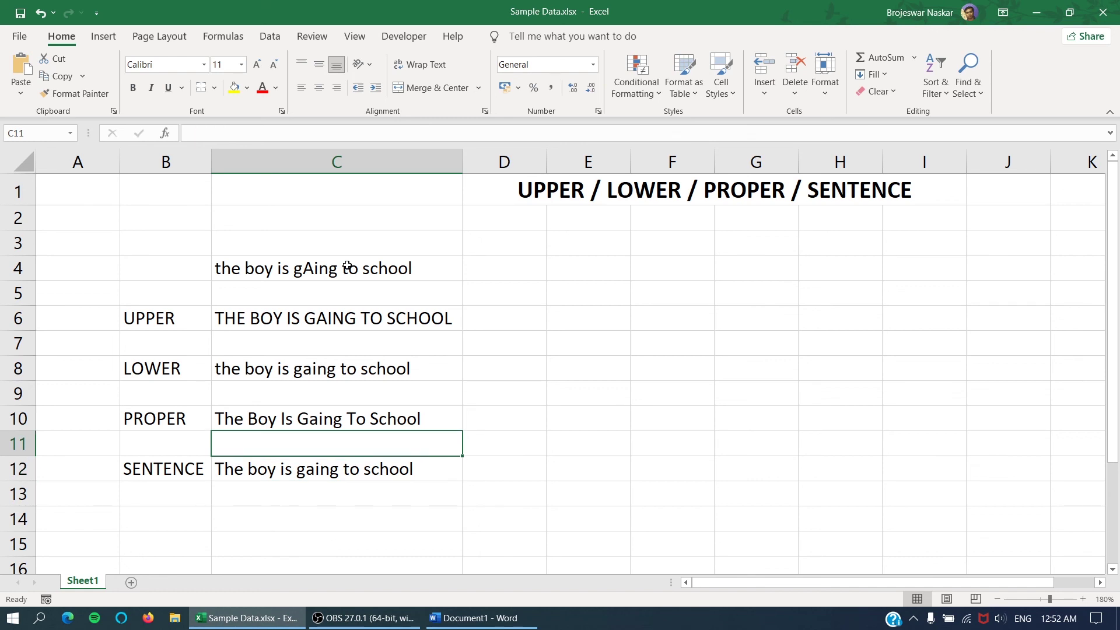